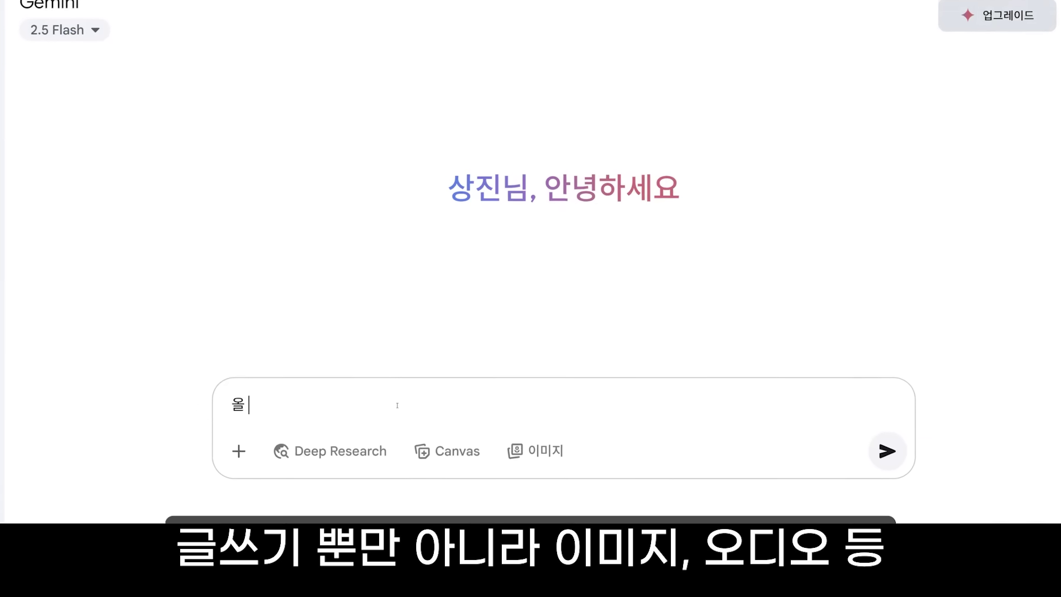
Ask Gemini "올 여름 날씨를 알려줘" and read through its answer.
{"action": "type", "text": "열름 날씨를 알려줘"}
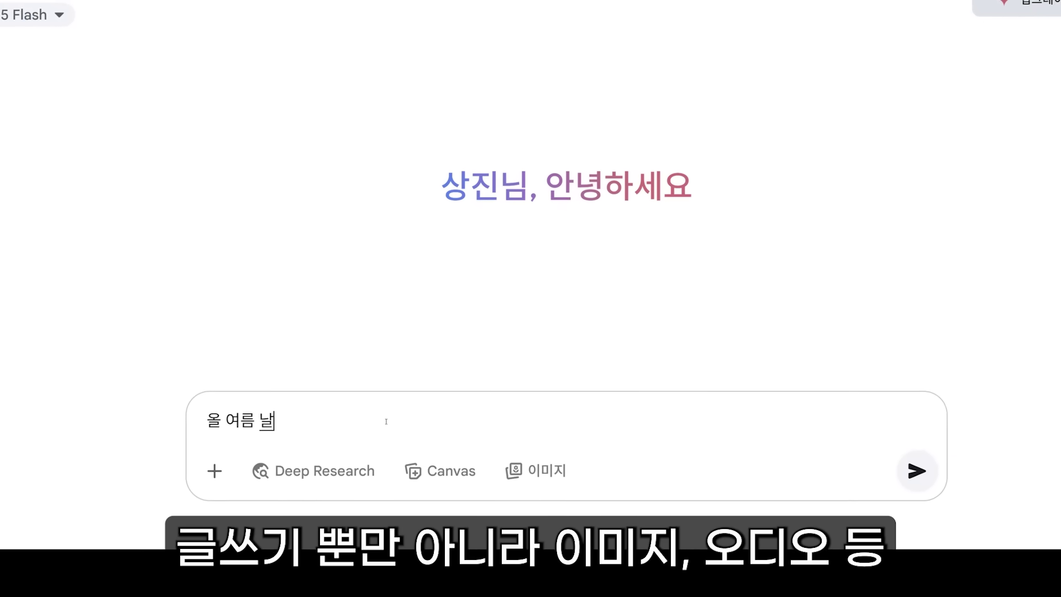
{"action": "key", "text": "Return"}
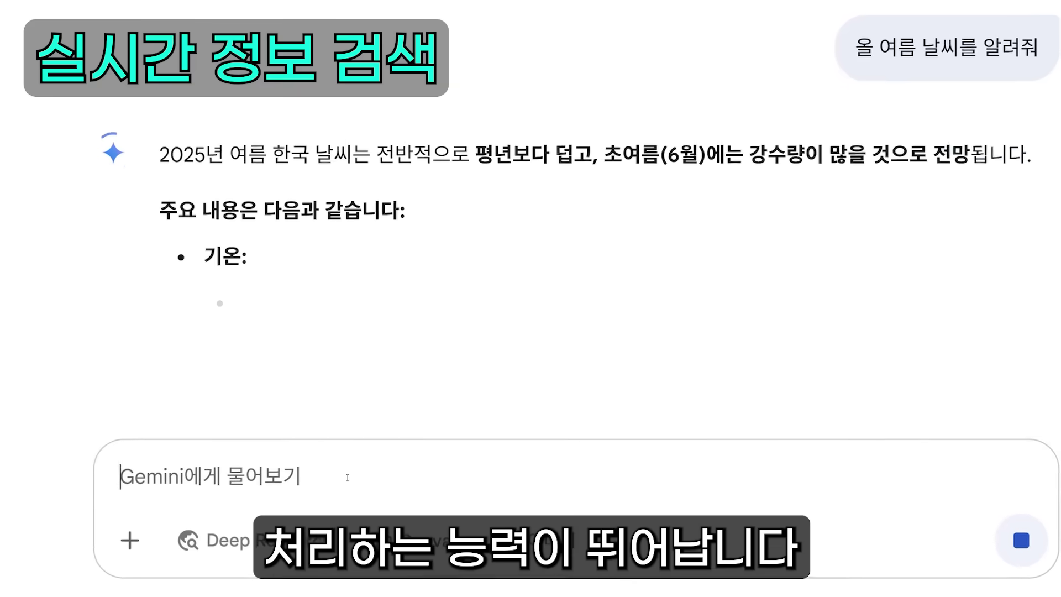
{"action": "scroll", "coordinate": [649, 239], "scroll_direction": "down", "scroll_amount": 4}
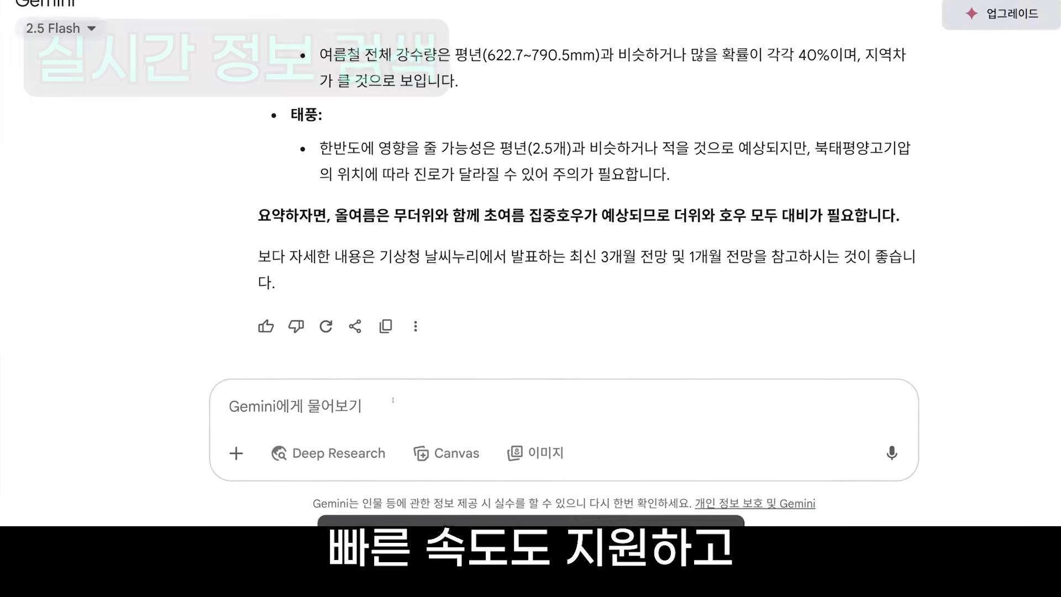
Send Gemini the story request "부엉이와 너구리가 주인공인 동화책을 작성해줘".
{"action": "type", "text": "부엉이왜"}
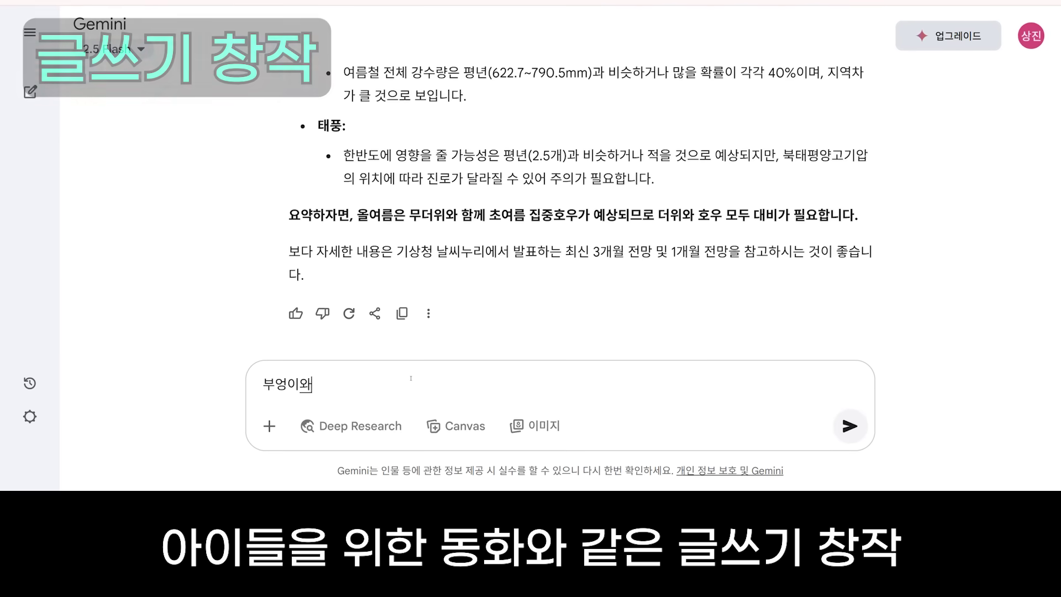
{"action": "key", "text": "BackSpace"}
{"action": "type", "text": "너구리개"}
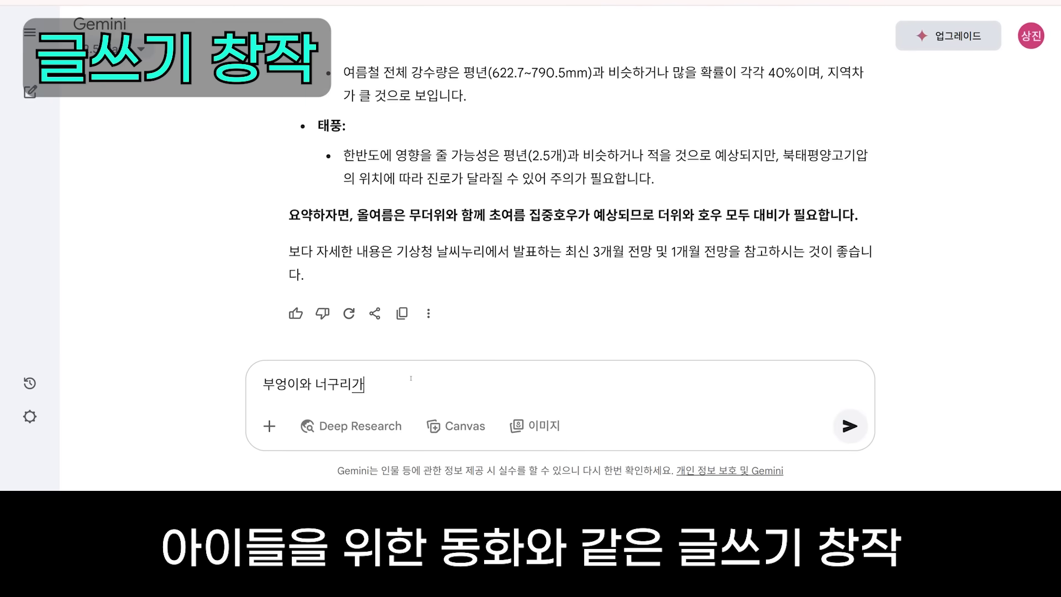
{"action": "type", "text": " 주인공인 동화책을 작성해줘"}
{"action": "key", "text": "Return"}
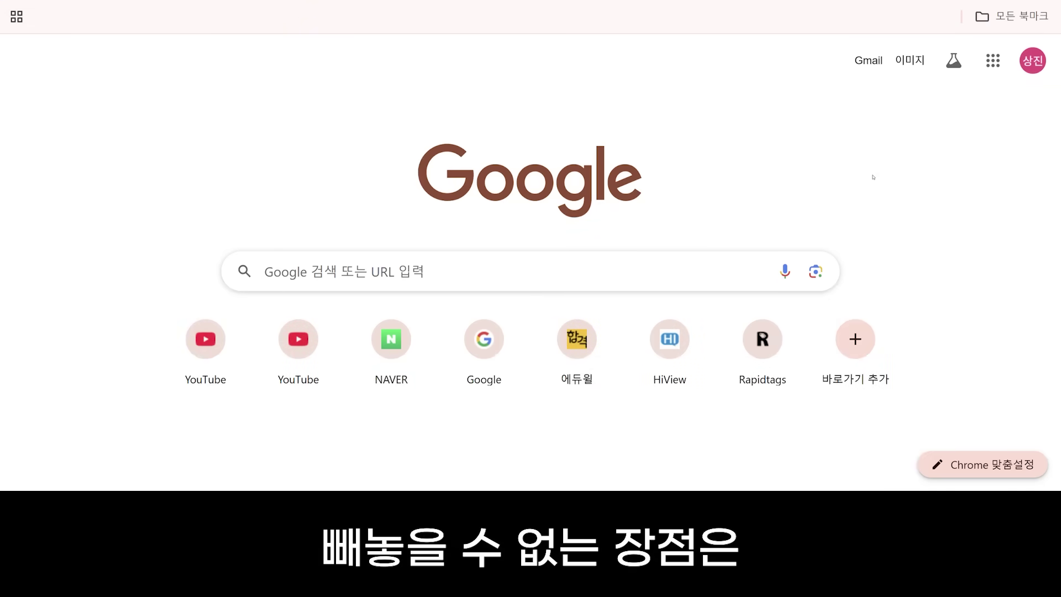
Switch to Google Drive and view the sharing options for the 야규 규칙 쉽게 정리 document in My Drive.
{"action": "left_click", "coordinate": [993, 61]}
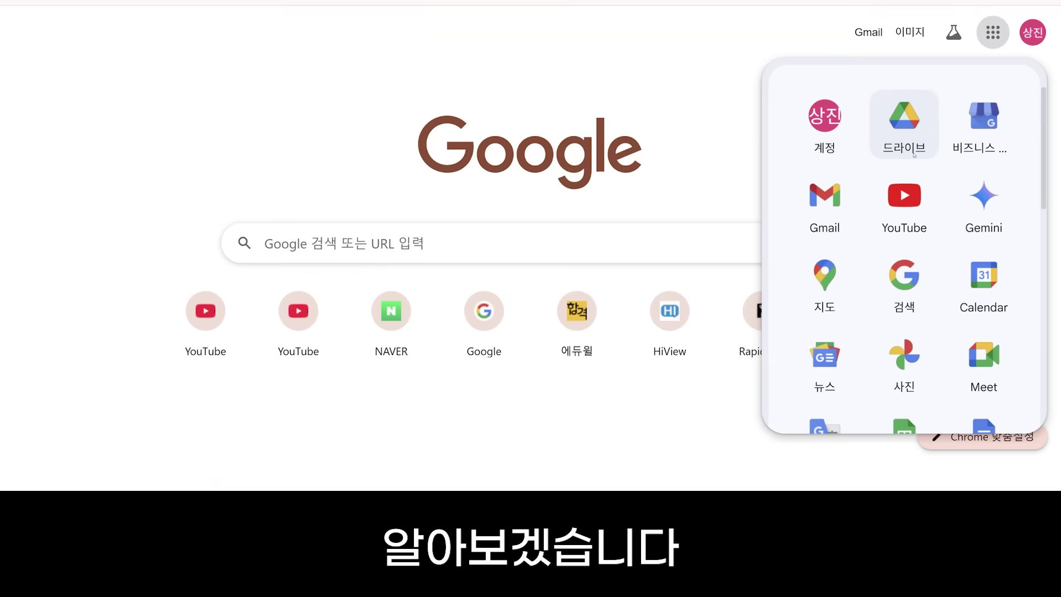
{"action": "left_click", "coordinate": [916, 156]}
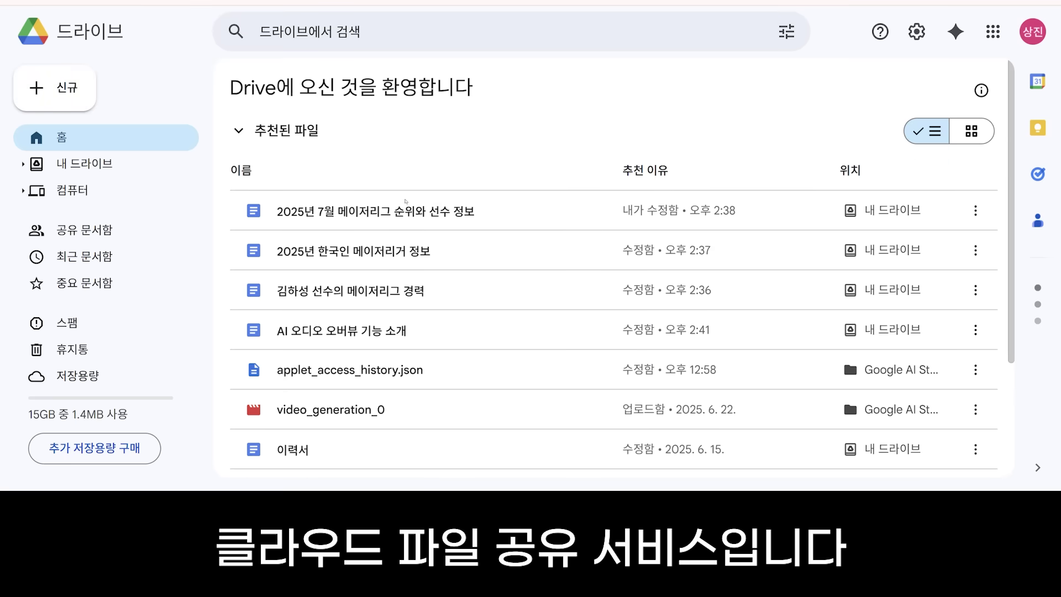
{"action": "scroll", "coordinate": [614, 177], "scroll_direction": "down", "scroll_amount": 2}
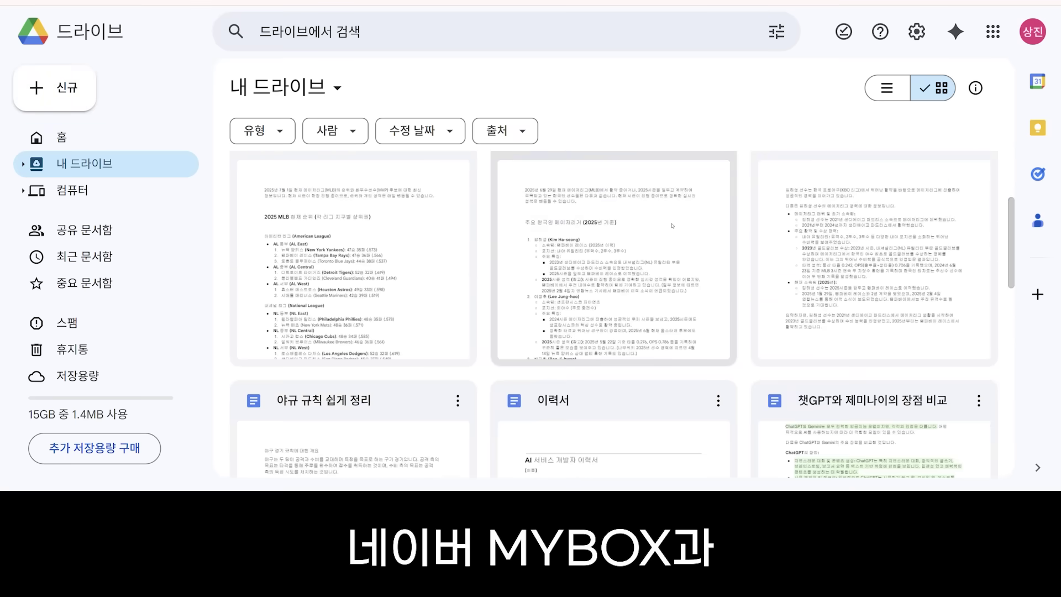
{"action": "scroll", "coordinate": [450, 225], "scroll_direction": "down", "scroll_amount": 3}
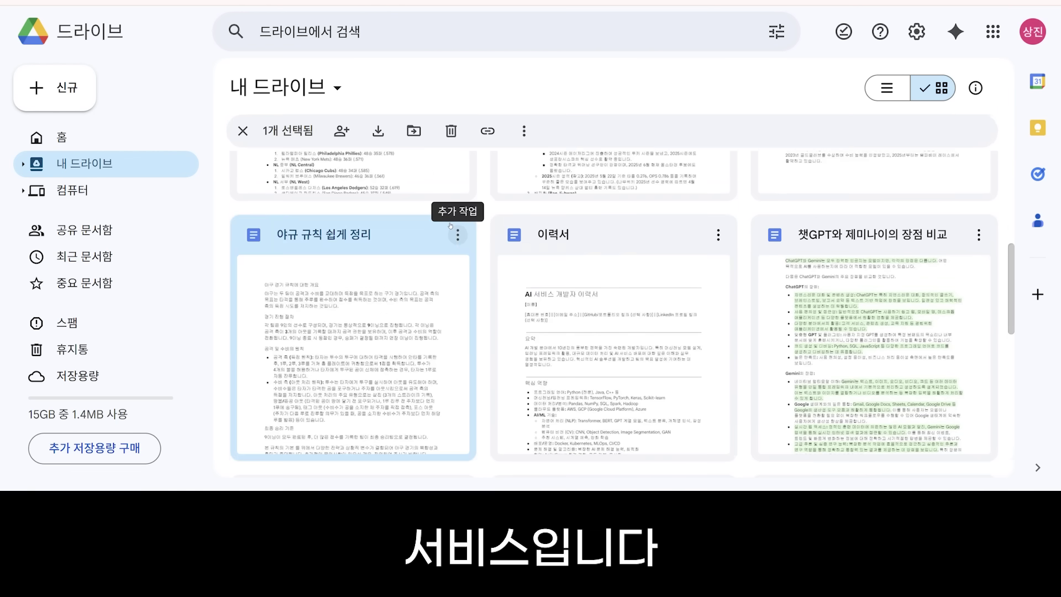
{"action": "left_click", "coordinate": [457, 235]}
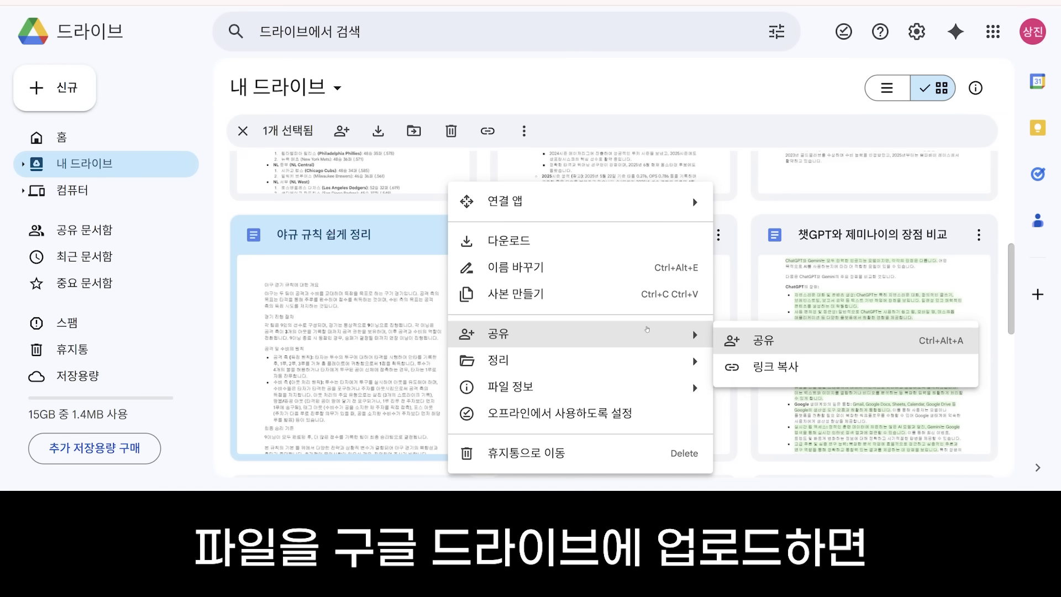
{"action": "key", "text": "Escape"}
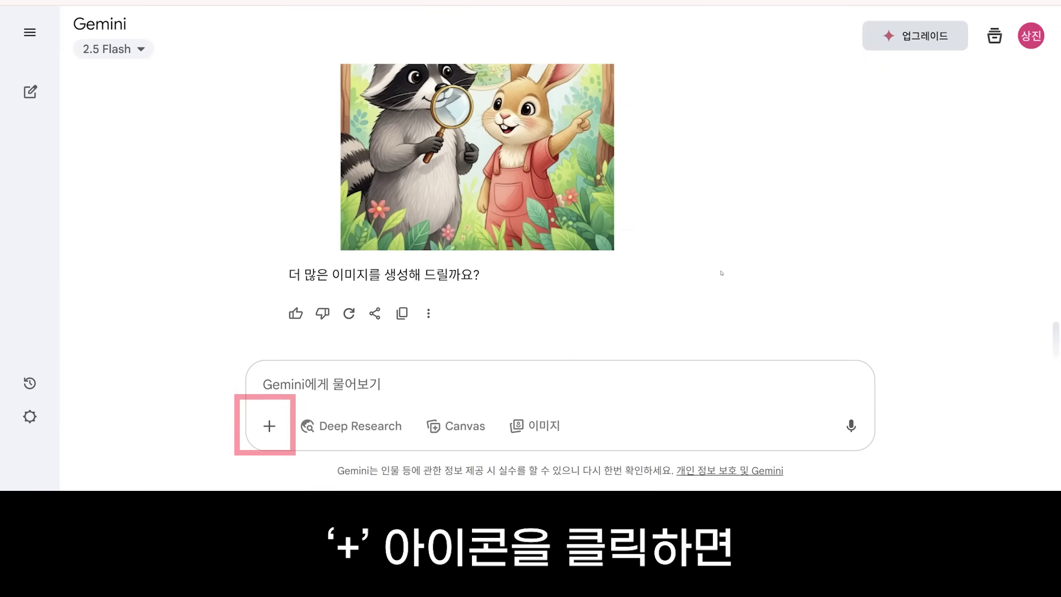
In Gemini, attach the three Major League documents from Drive (2025년 한국인 메이저리거 정보, 김하성 선수의 메이저리그 경력, 2025년 7월 메이저리그 순위와 선수 정보) and generate an AI audio overview.
{"action": "left_click", "coordinate": [269, 426]}
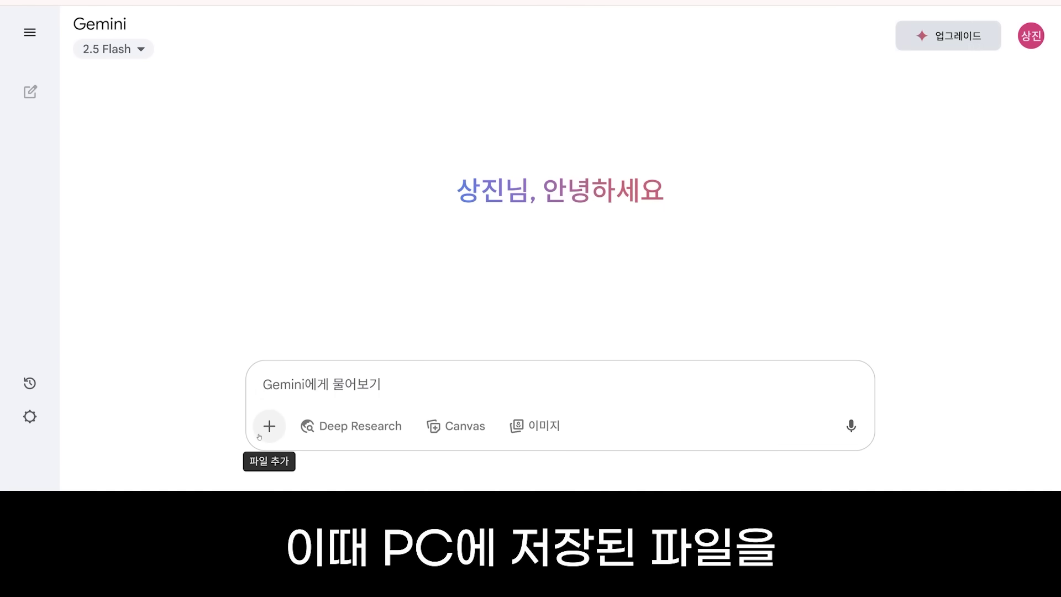
{"action": "left_click", "coordinate": [260, 436]}
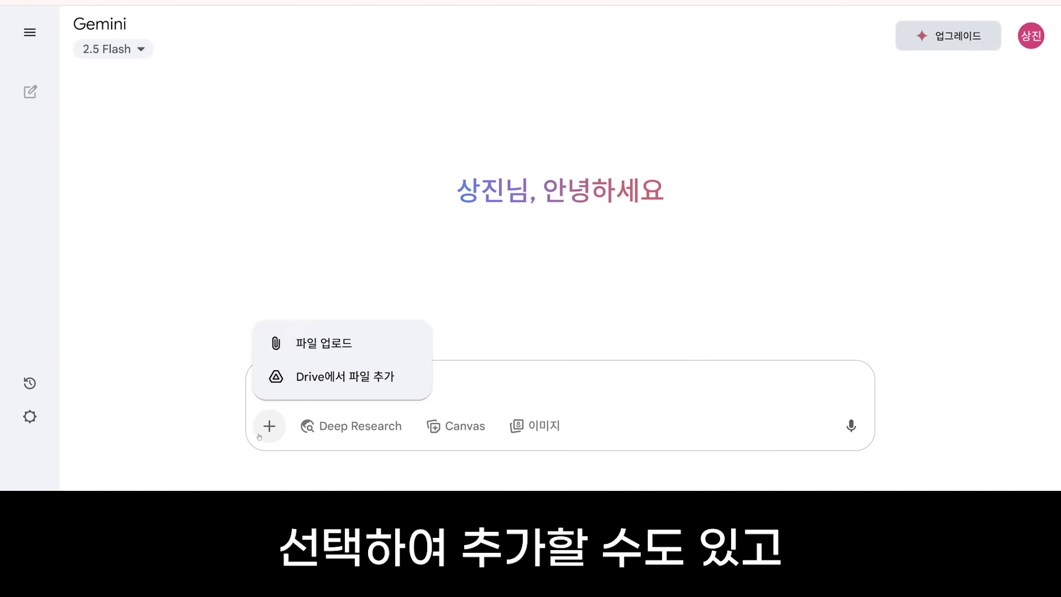
{"action": "left_click", "coordinate": [309, 390]}
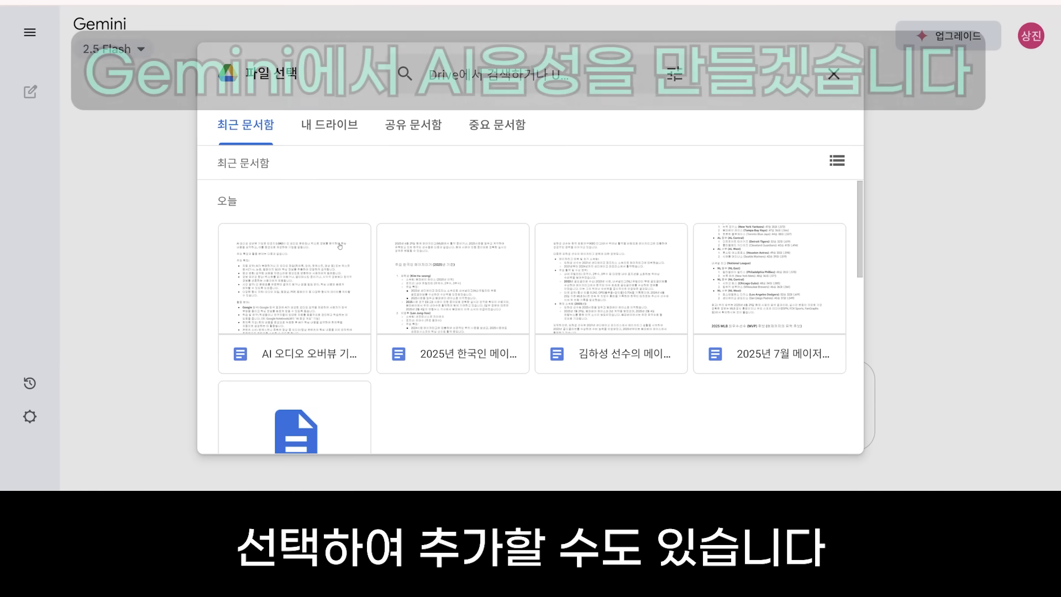
{"action": "left_click", "coordinate": [465, 281]}
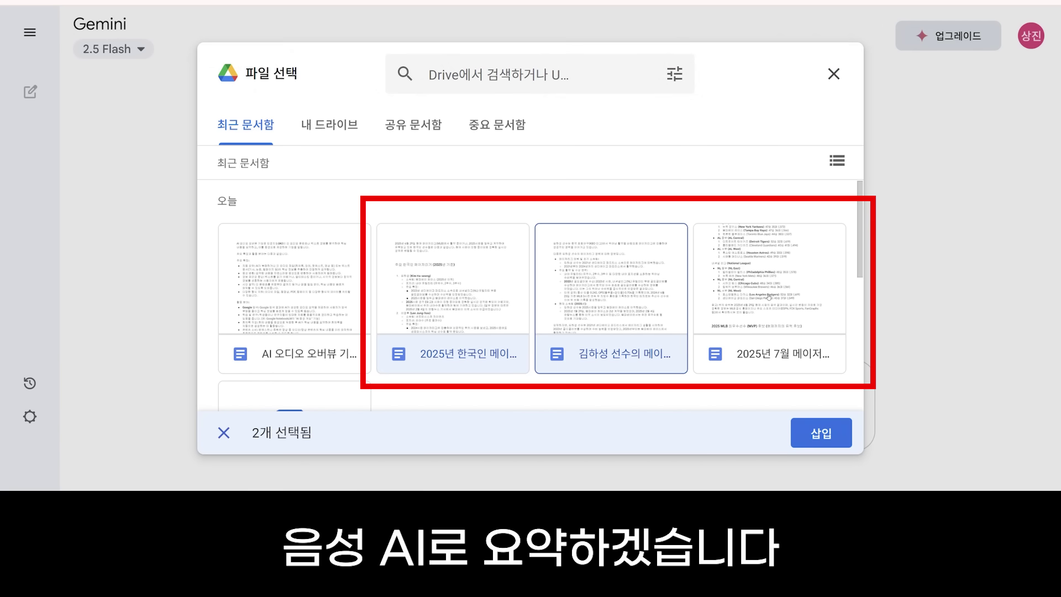
{"action": "left_click", "coordinate": [770, 297]}
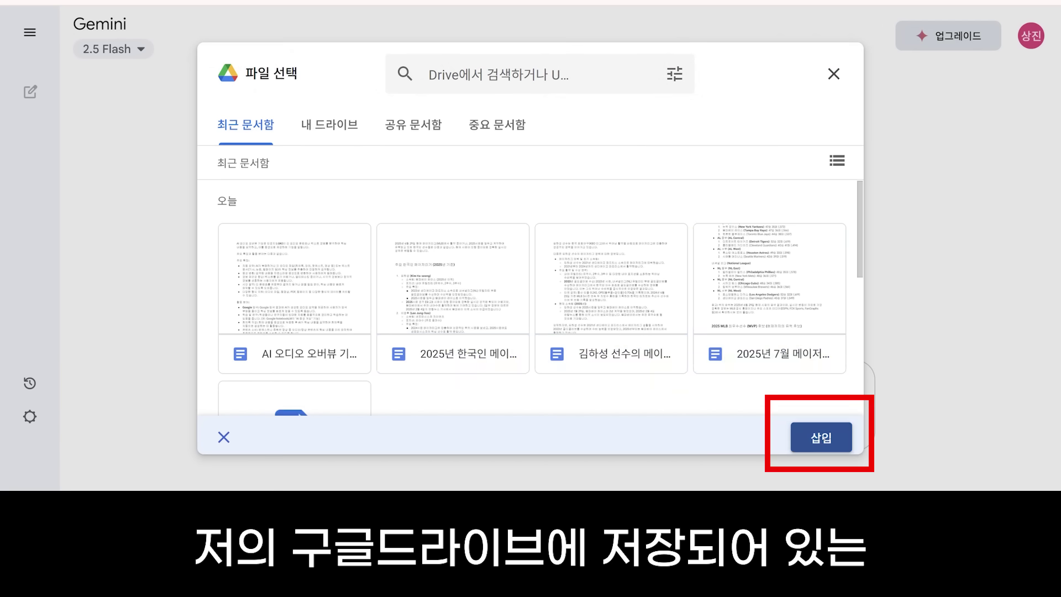
{"action": "left_click", "coordinate": [822, 434]}
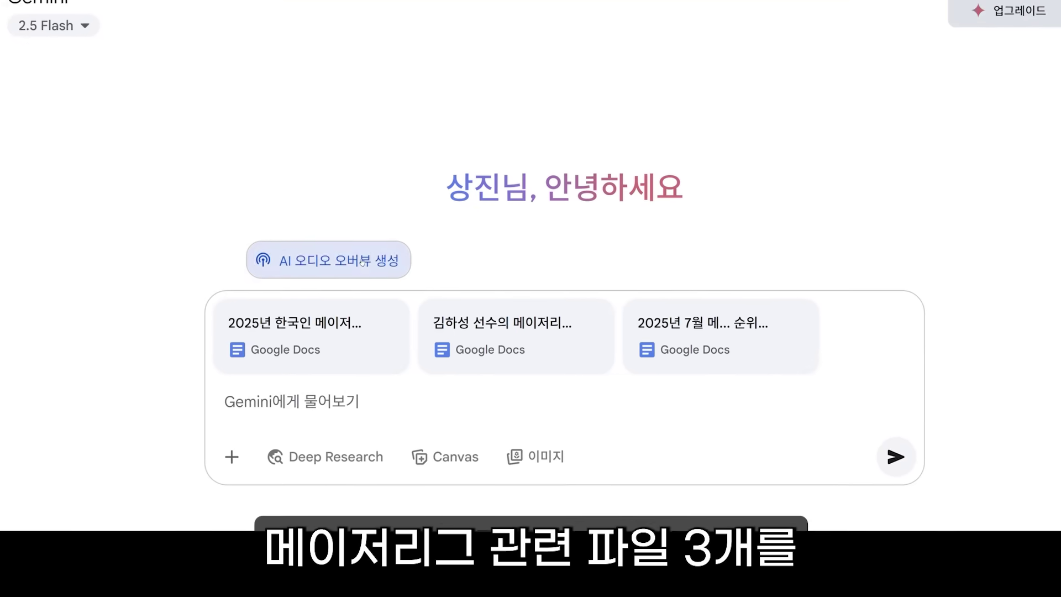
{"action": "left_click", "coordinate": [337, 258]}
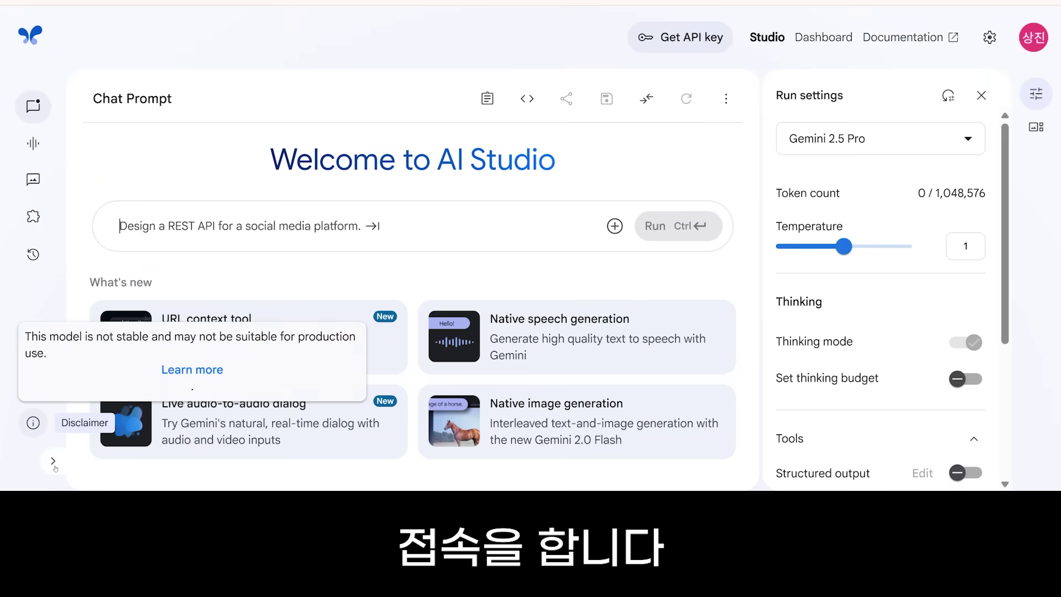
In Google AI Studio, open Gemini speech generation from the Generate Media models.
{"action": "left_click", "coordinate": [54, 462]}
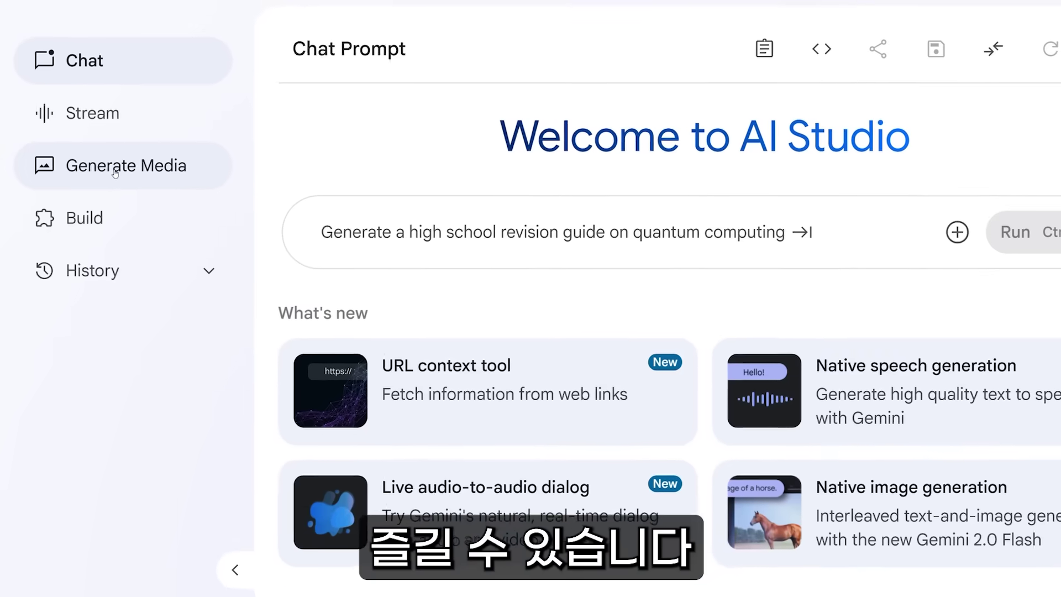
{"action": "left_click", "coordinate": [87, 181]}
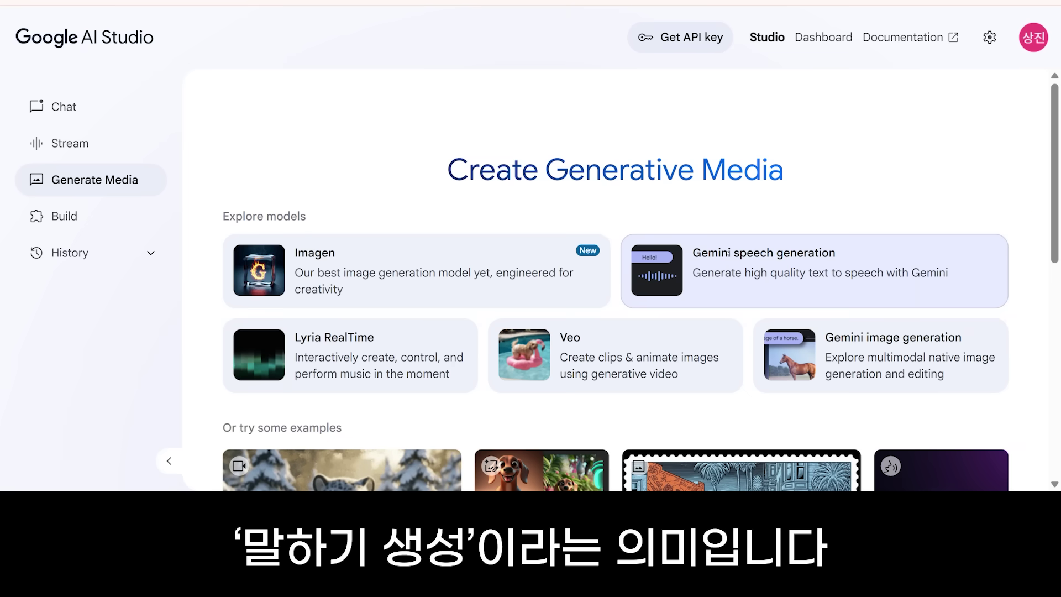
{"action": "left_click", "coordinate": [728, 252]}
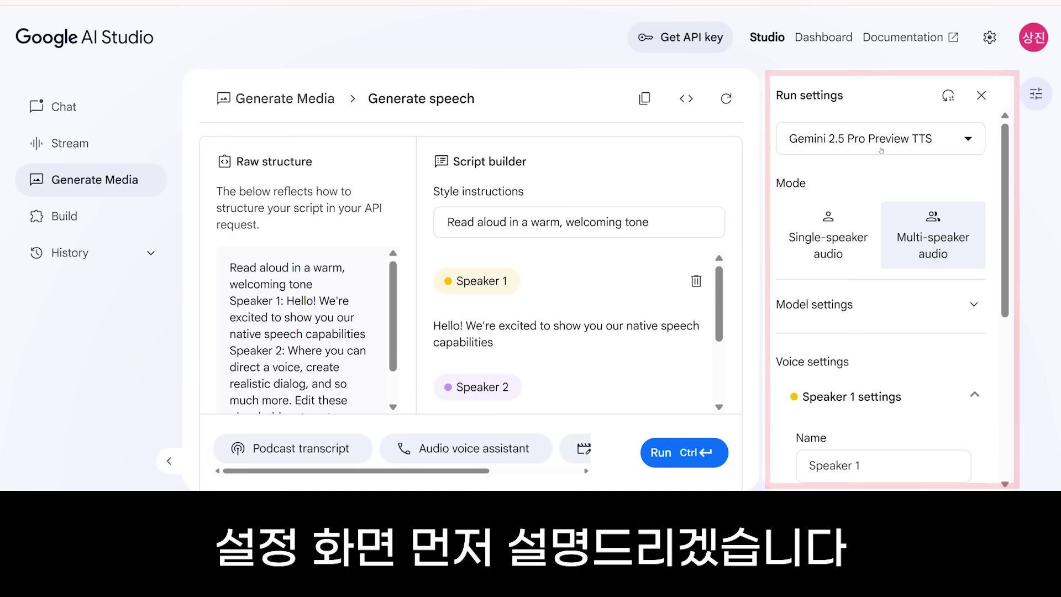
Review the available TTS models, try Single-speaker audio mode, and return to Multi-speaker audio.
{"action": "left_click", "coordinate": [934, 138]}
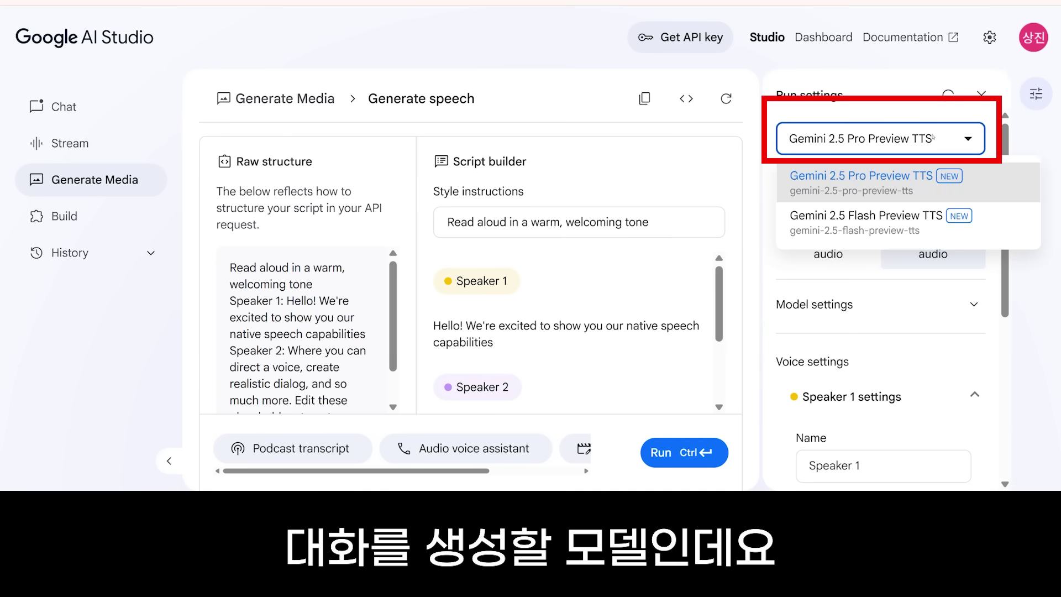
{"action": "left_click", "coordinate": [932, 137]}
{"action": "left_click", "coordinate": [831, 231]}
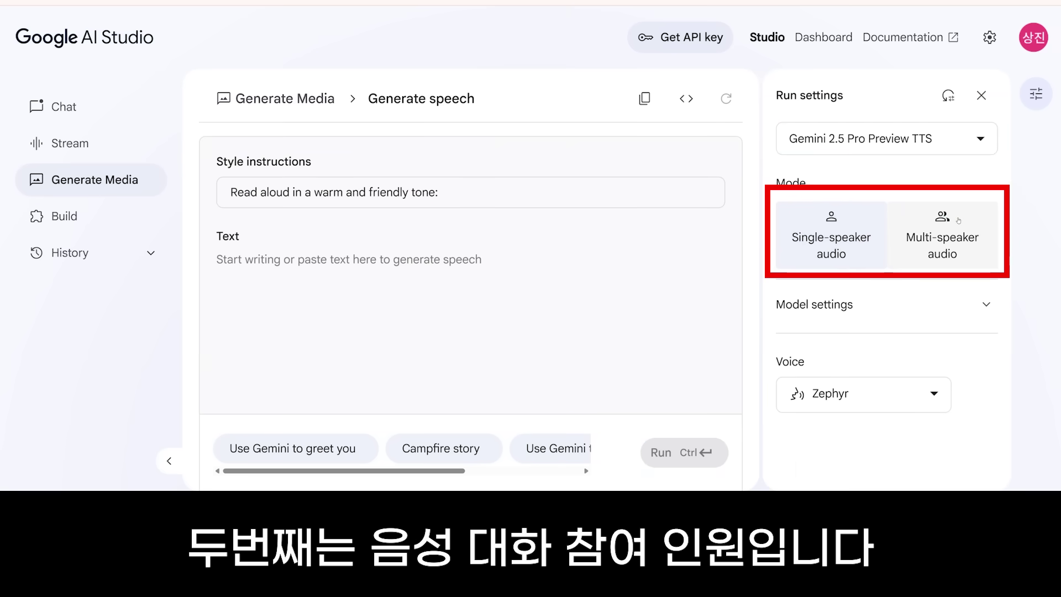
{"action": "left_click", "coordinate": [958, 221]}
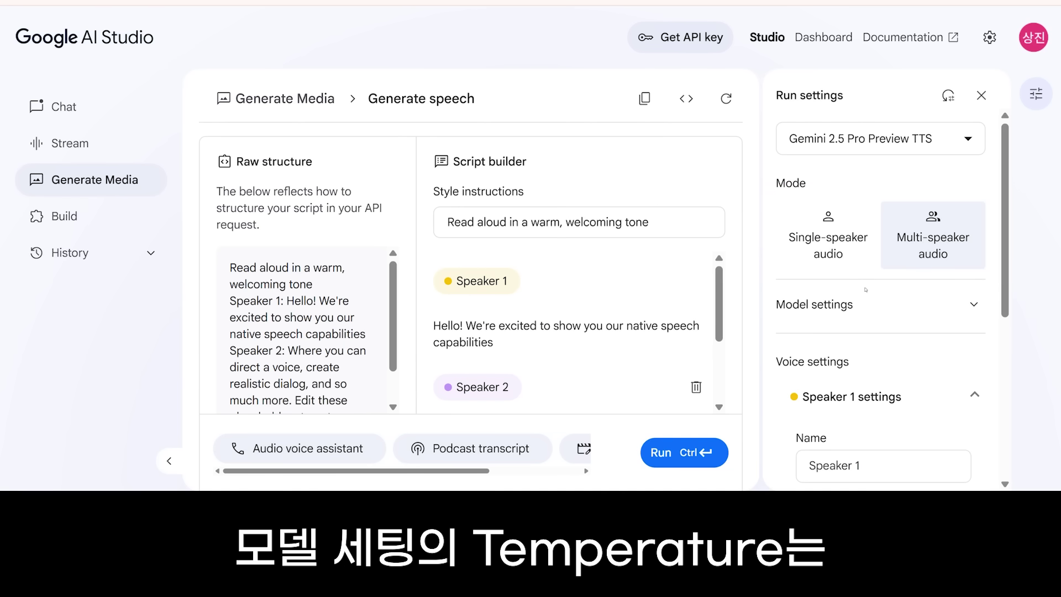
Try Temperature values of 0.1 and 1.85 in the model settings, and set it back to 1.
{"action": "left_click", "coordinate": [962, 303]}
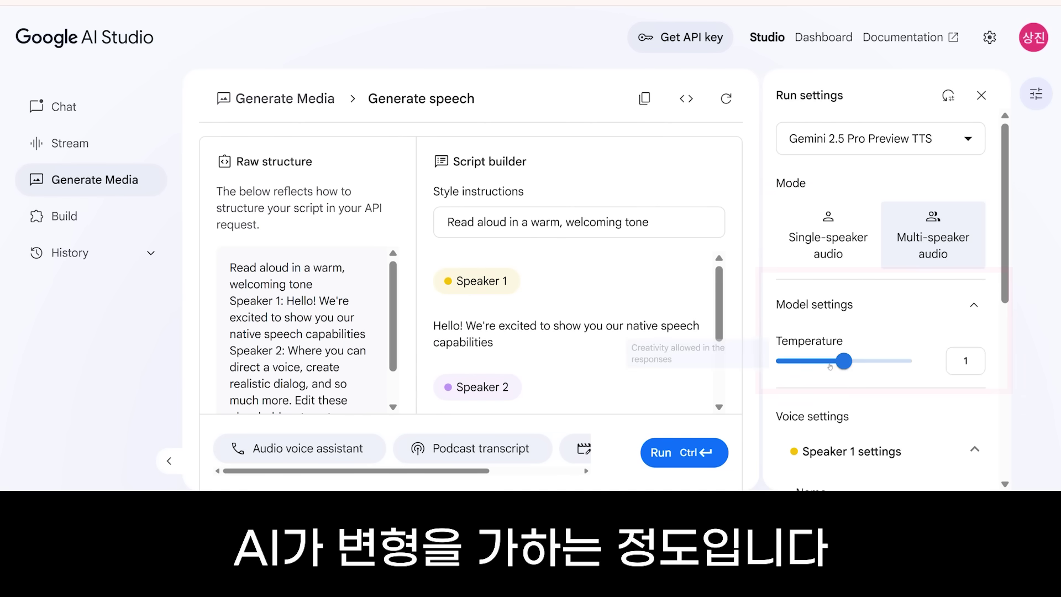
{"action": "left_click", "coordinate": [788, 363]}
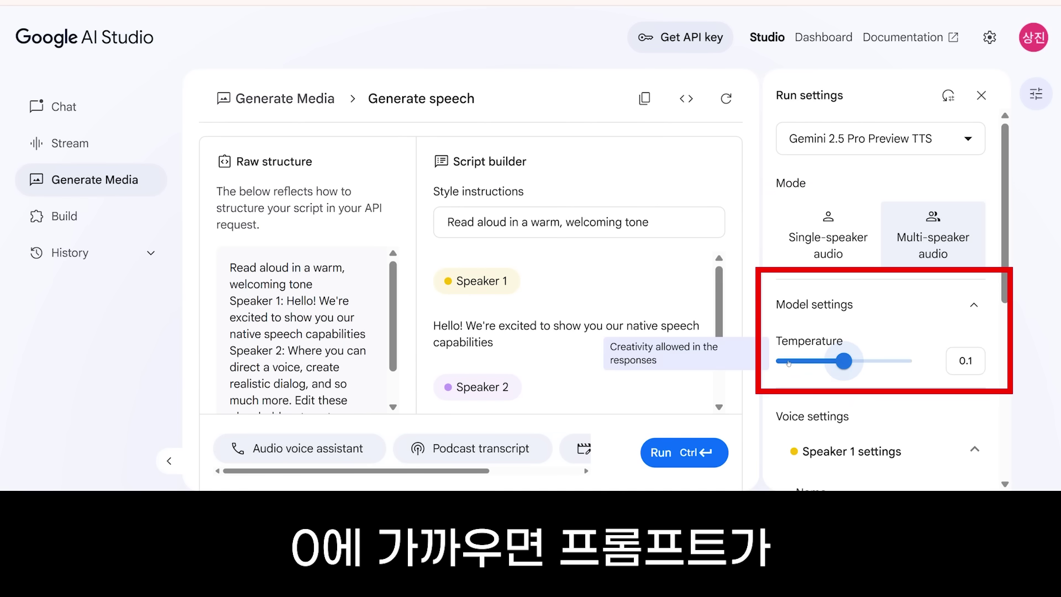
{"action": "left_click", "coordinate": [903, 363]}
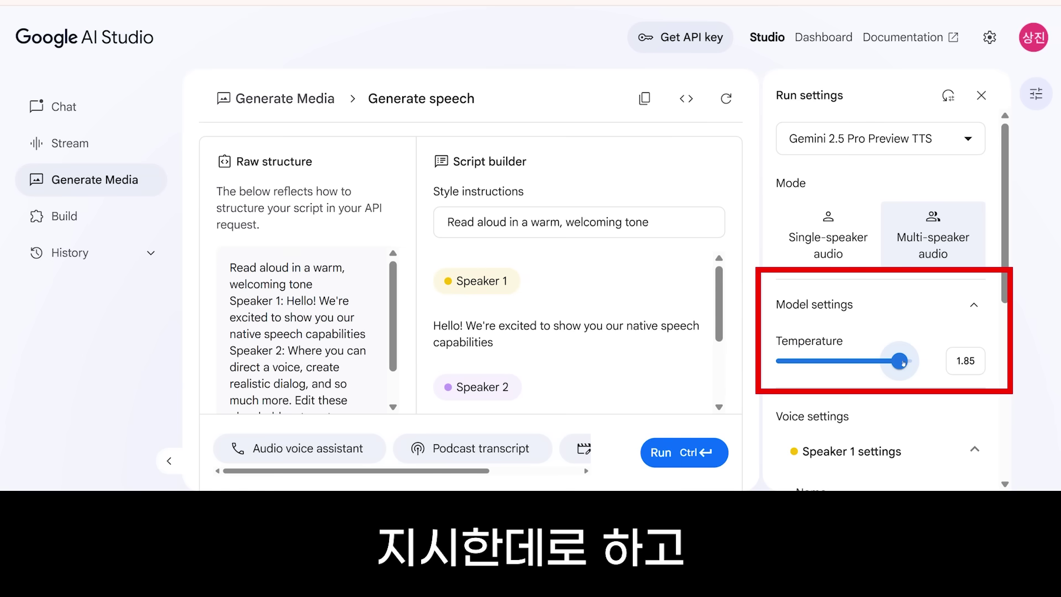
{"action": "double_click", "coordinate": [978, 362]}
{"action": "type", "text": "1"}
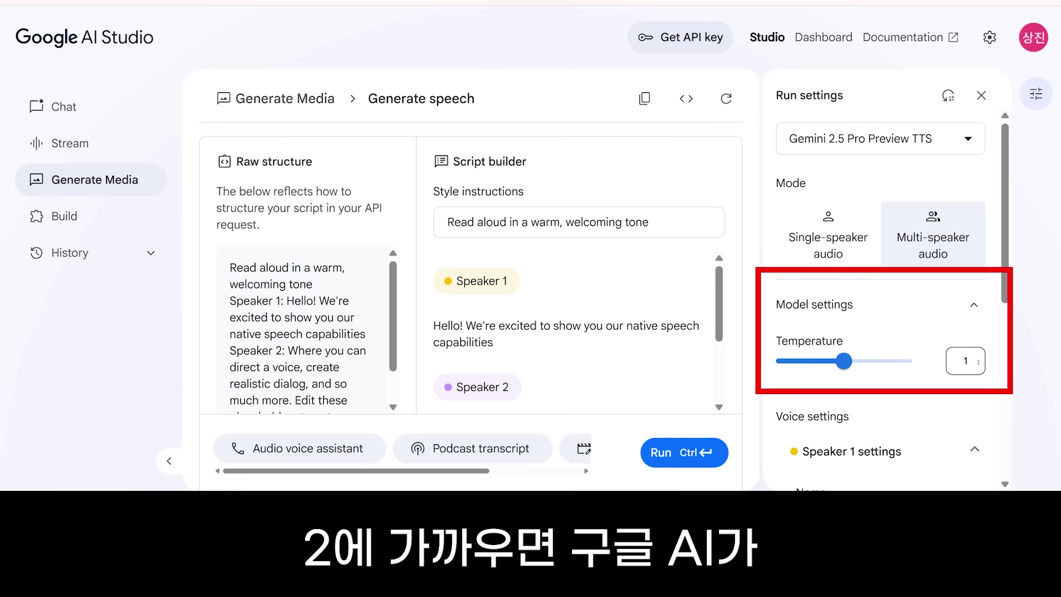
{"action": "left_click", "coordinate": [975, 307]}
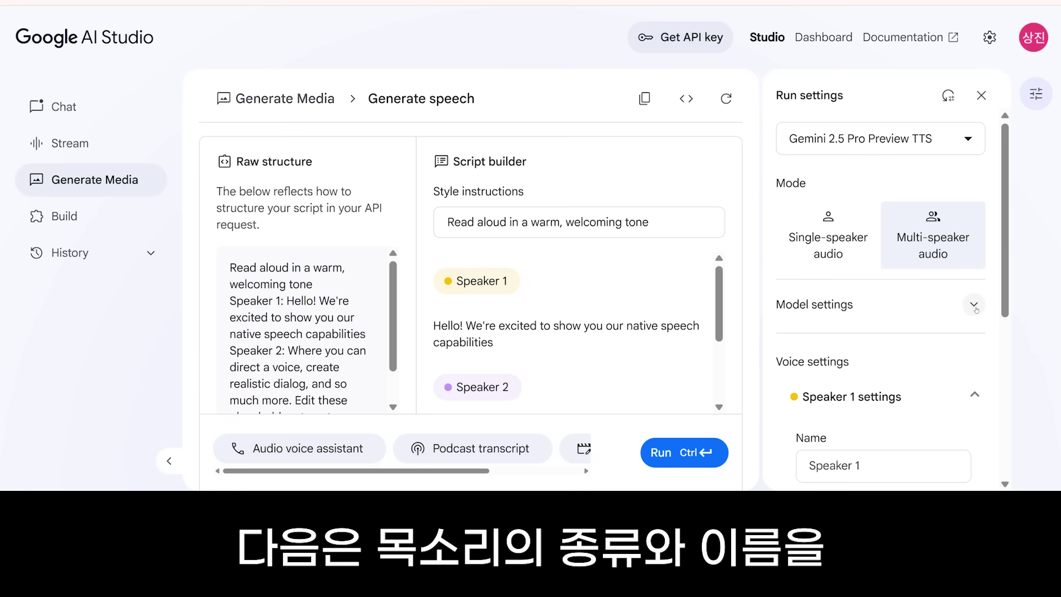
Look over Speaker 1's voice settings, and preview and choose the Autonoe voice for Speaker 2.
{"action": "scroll", "coordinate": [976, 310], "scroll_direction": "down", "scroll_amount": 3}
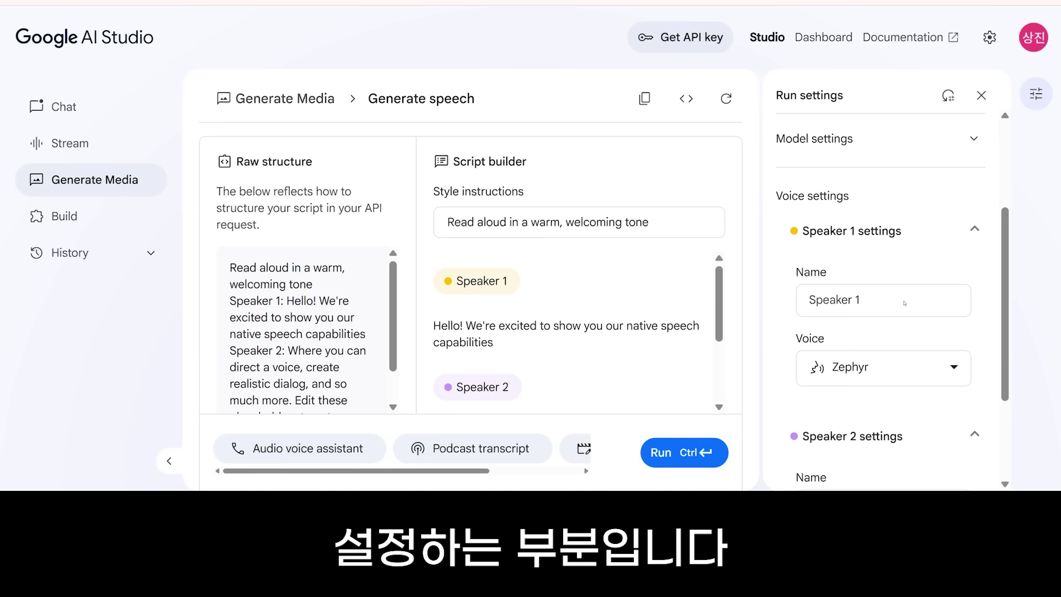
{"action": "left_click", "coordinate": [854, 300]}
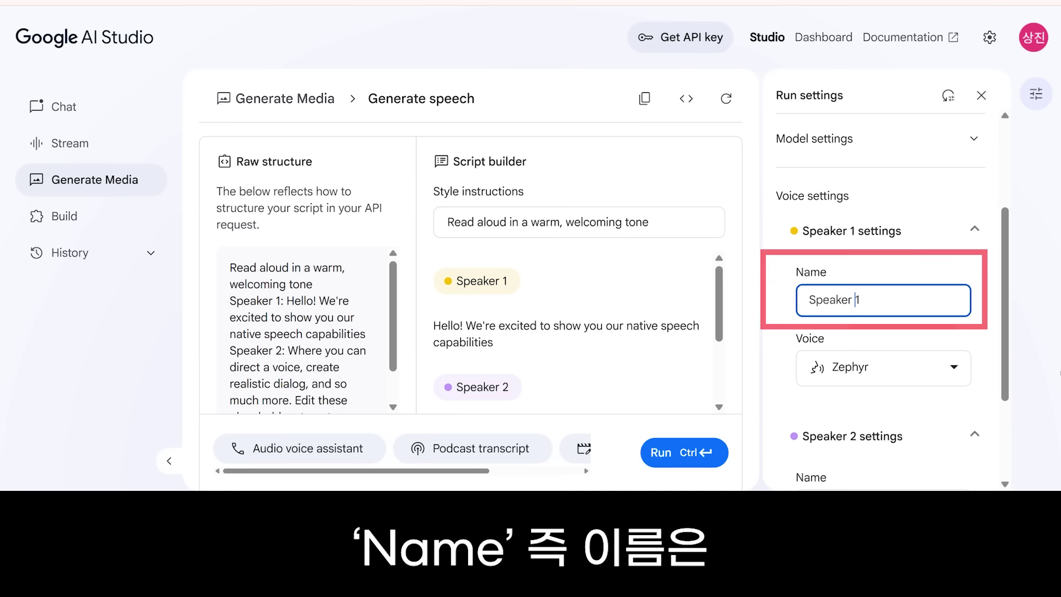
{"action": "scroll", "coordinate": [995, 342], "scroll_direction": "down", "scroll_amount": 3}
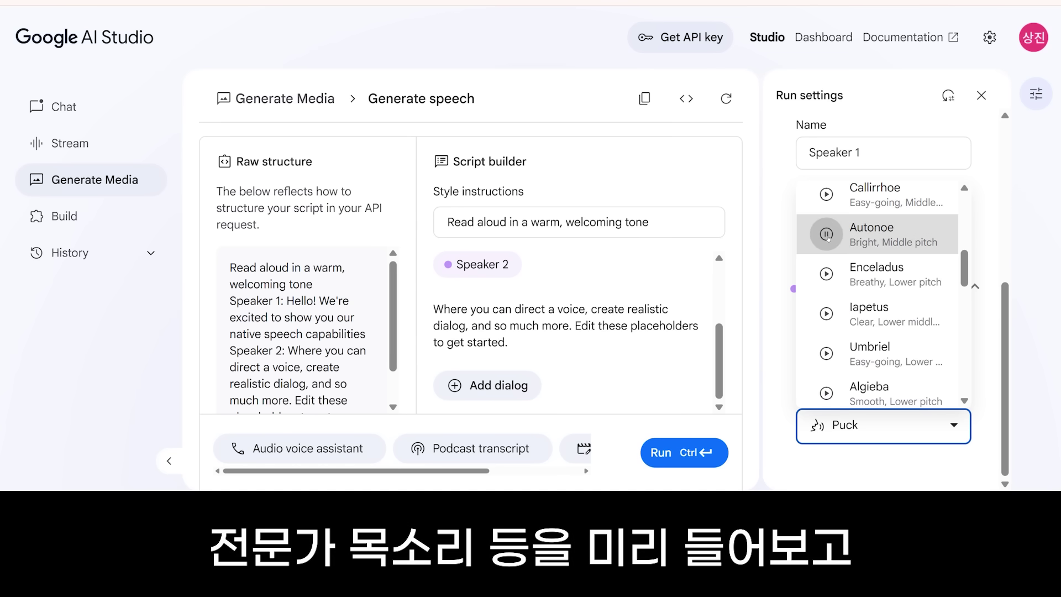
{"action": "left_click", "coordinate": [828, 238]}
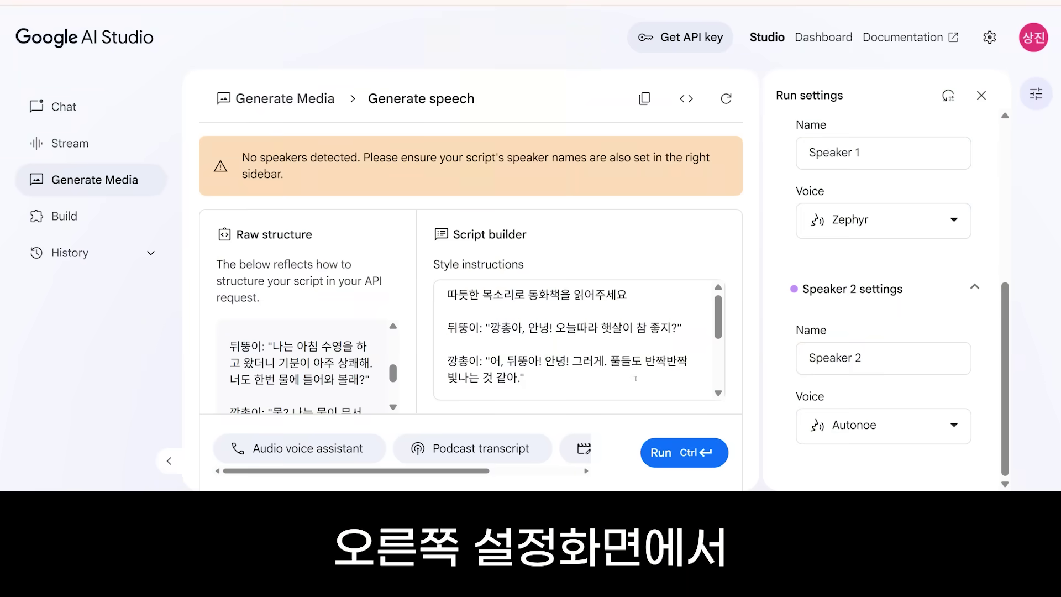
Rename Speaker 1 as 뒤뚱이 so it matches the speaker name used in the script.
{"action": "left_click", "coordinate": [831, 153]}
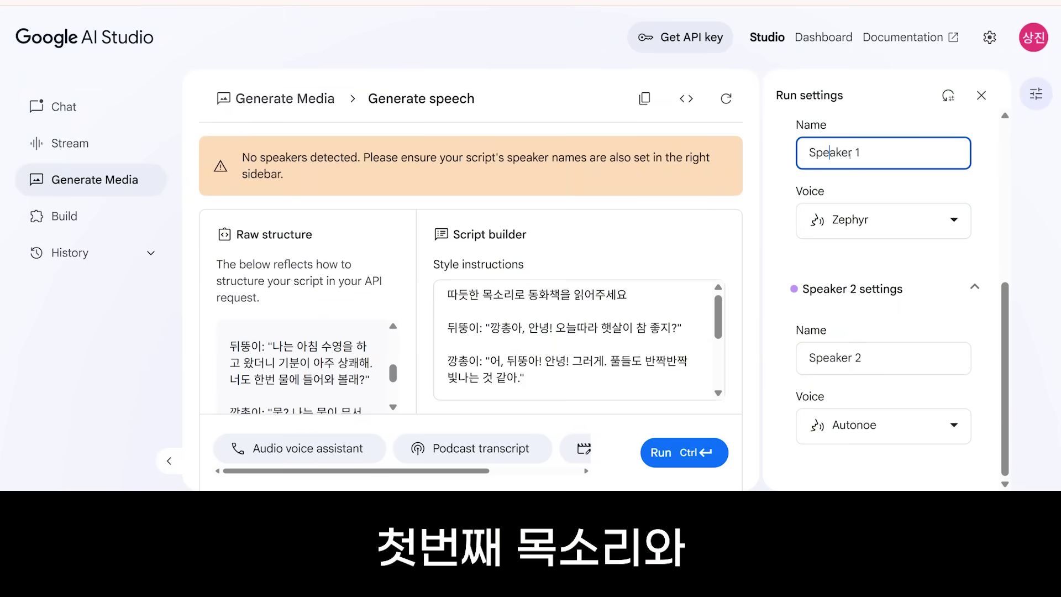
{"action": "left_click_drag", "start_coordinate": [861, 153], "coordinate": [808, 152]}
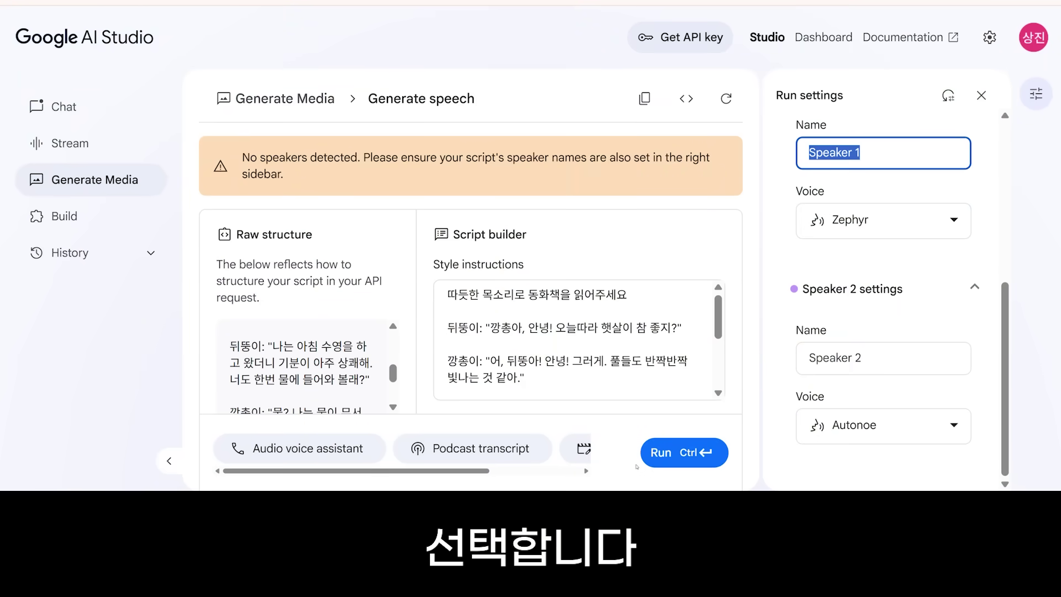
{"action": "type", "text": "ㄸ"}
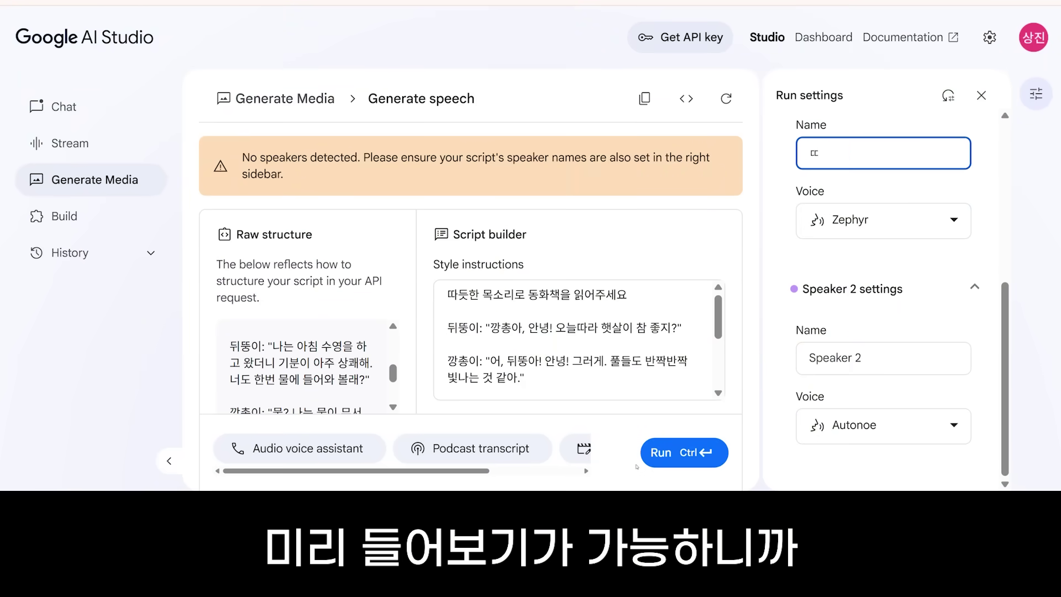
{"action": "key", "text": "BackSpace"}
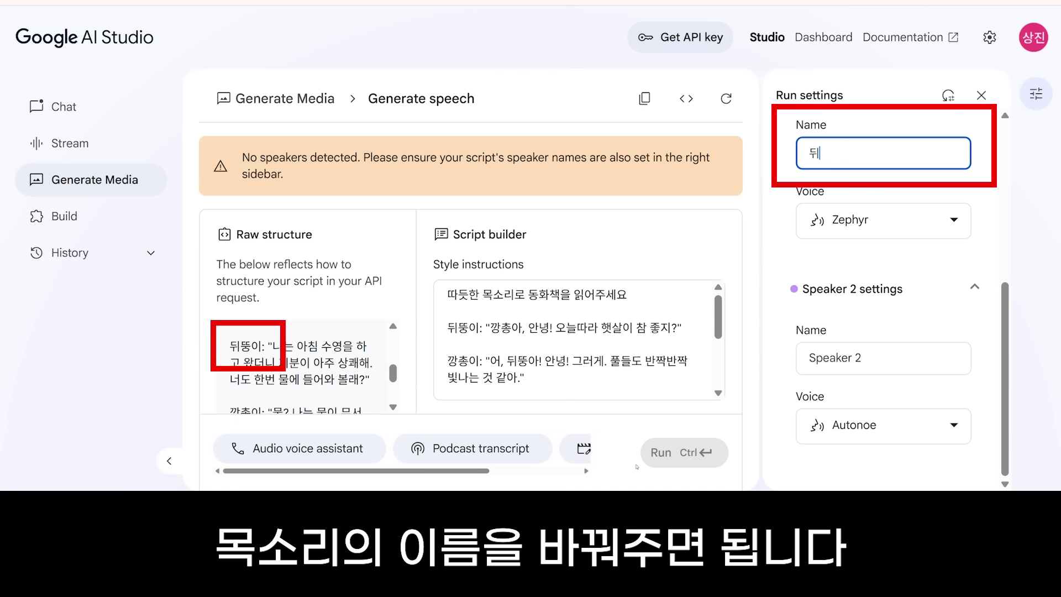
{"action": "type", "text": "뚱이"}
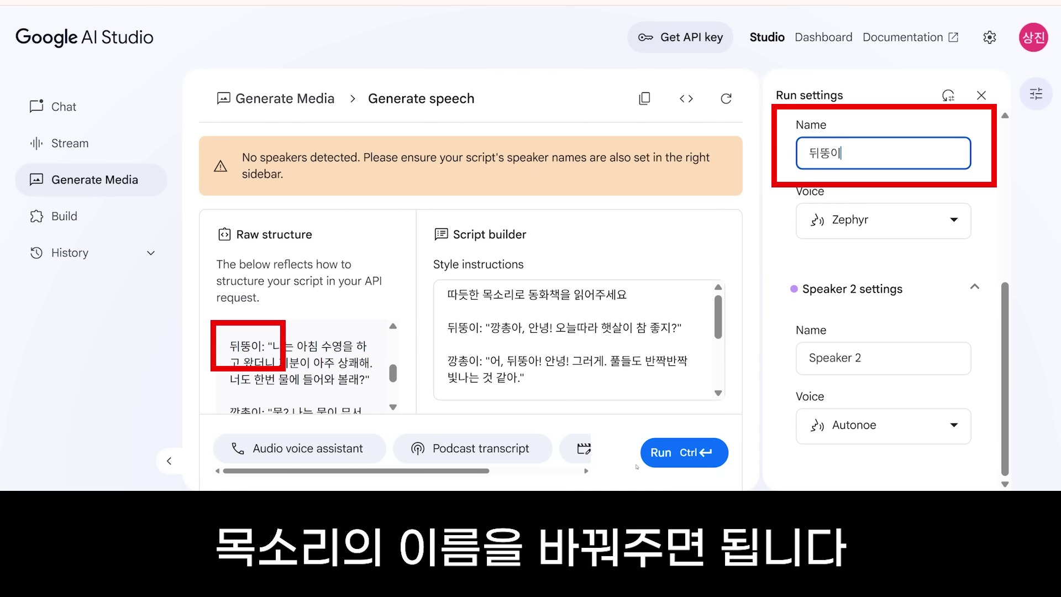
Rename Speaker 2 as 깡총이 to match the second character in the script.
{"action": "left_click", "coordinate": [875, 361]}
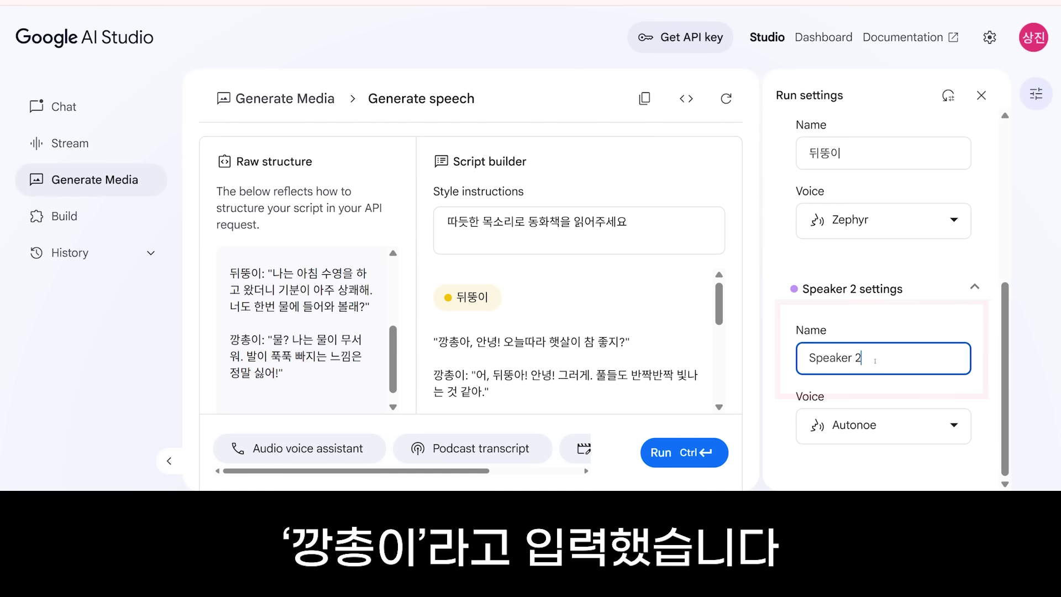
{"action": "key", "text": "BackSpace"}
{"action": "key", "text": "BackSpace"}
{"action": "key", "text": "BackSpace"}
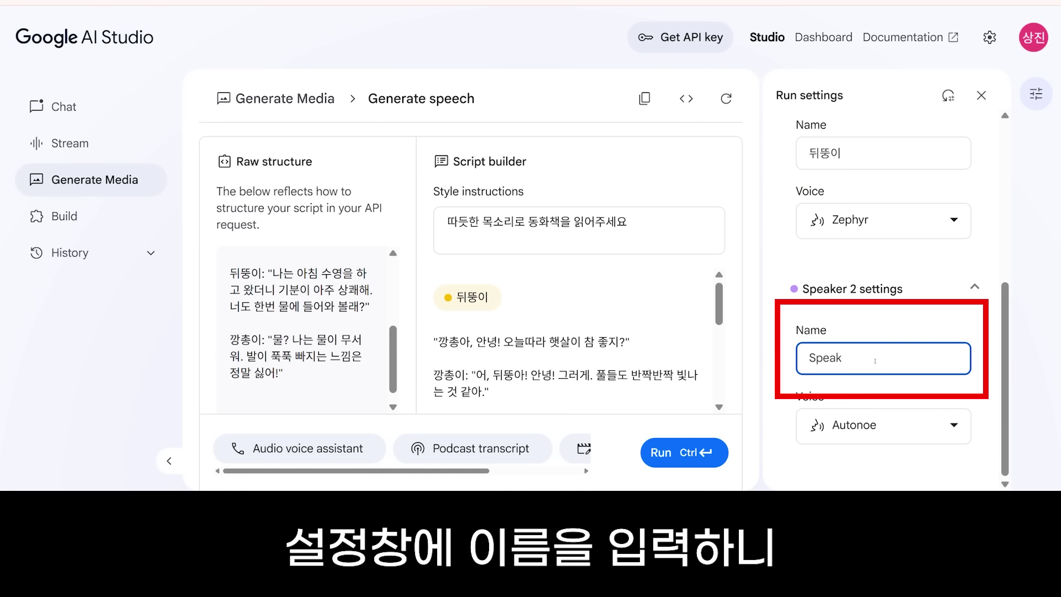
{"action": "key", "text": "BackSpace"}
{"action": "key", "text": "BackSpace"}
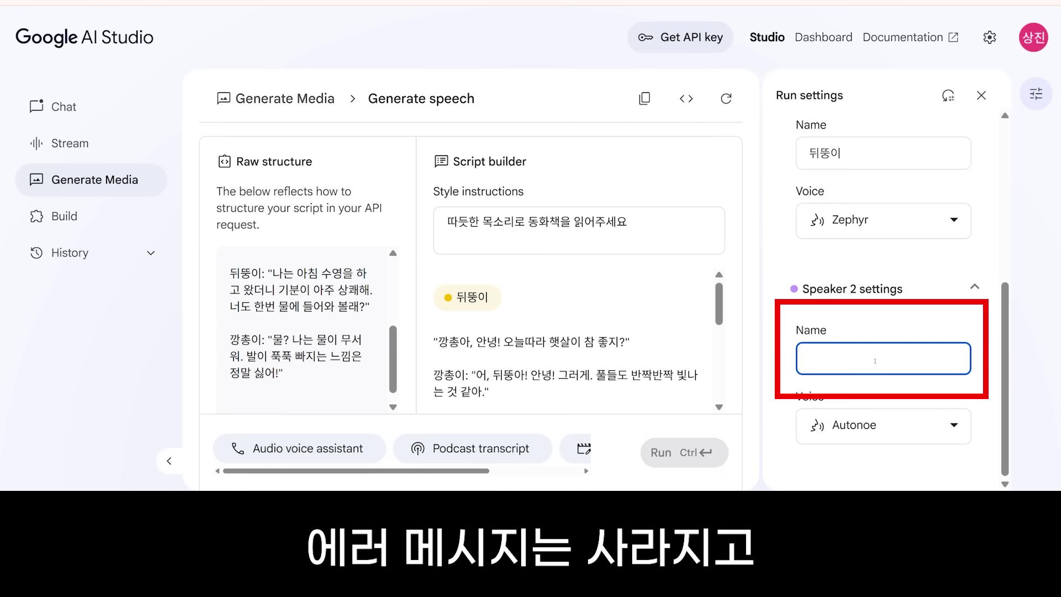
{"action": "type", "text": "깡총이"}
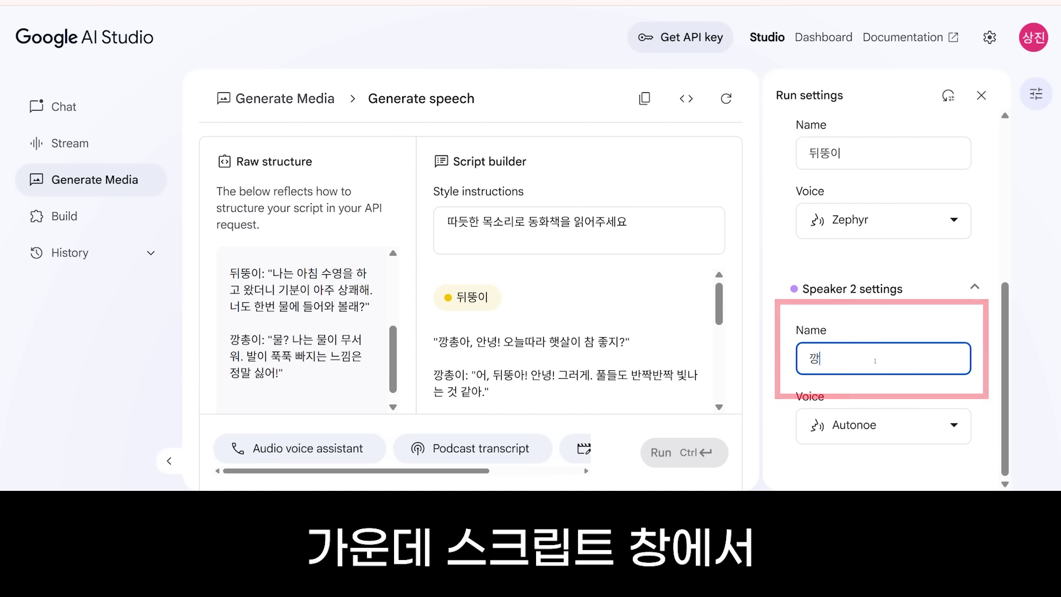
{"action": "left_click", "coordinate": [784, 364]}
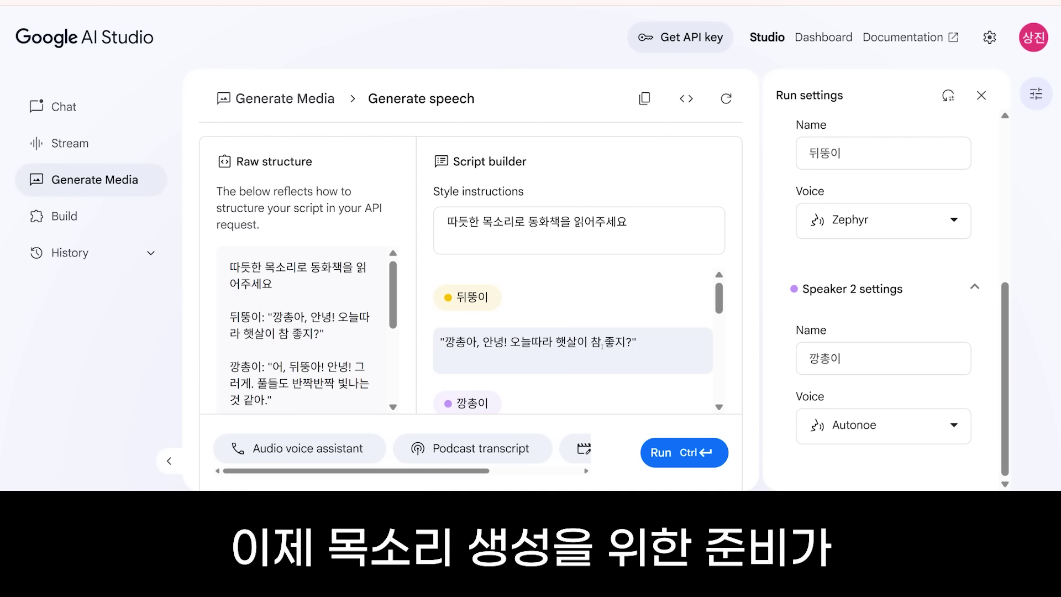
Generate the two-speaker fairy-tale reading from the script and open the finished audio's playback options.
{"action": "scroll", "coordinate": [601, 345], "scroll_direction": "down", "scroll_amount": 5}
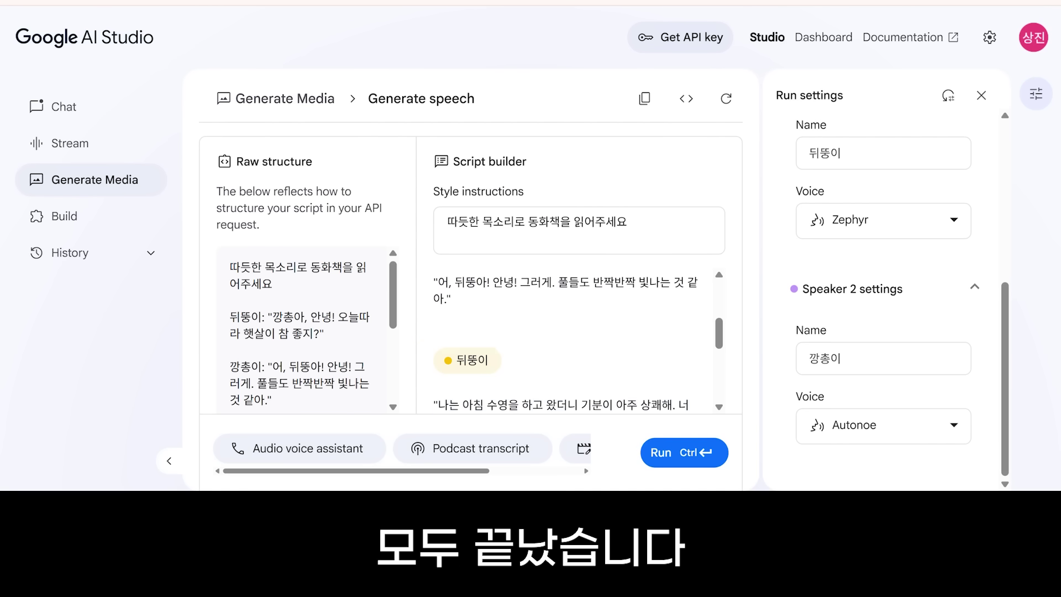
{"action": "left_click", "coordinate": [661, 454]}
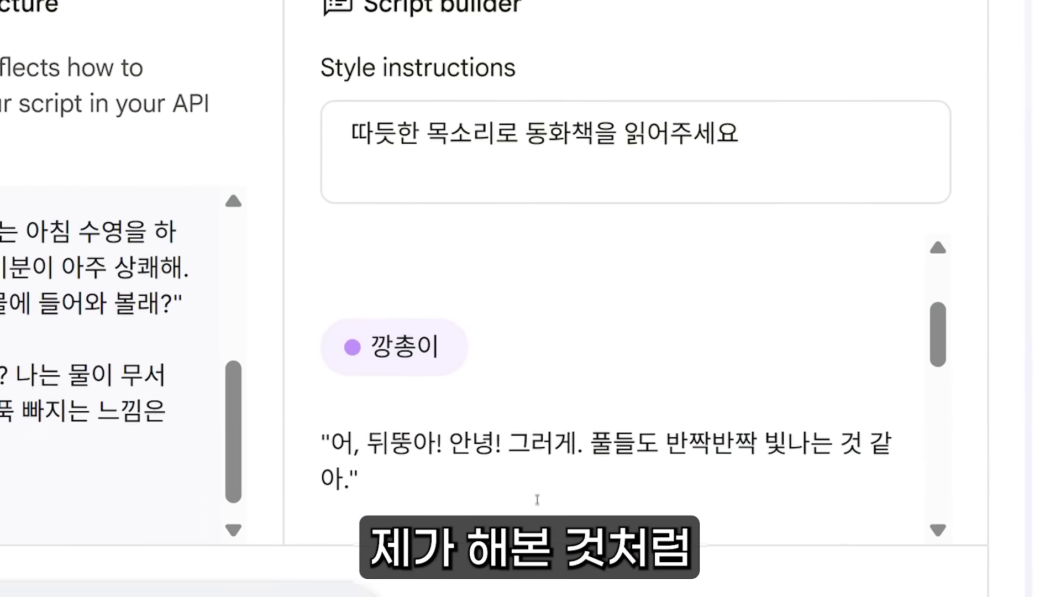
{"action": "scroll", "coordinate": [532, 525], "scroll_direction": "up", "scroll_amount": 3}
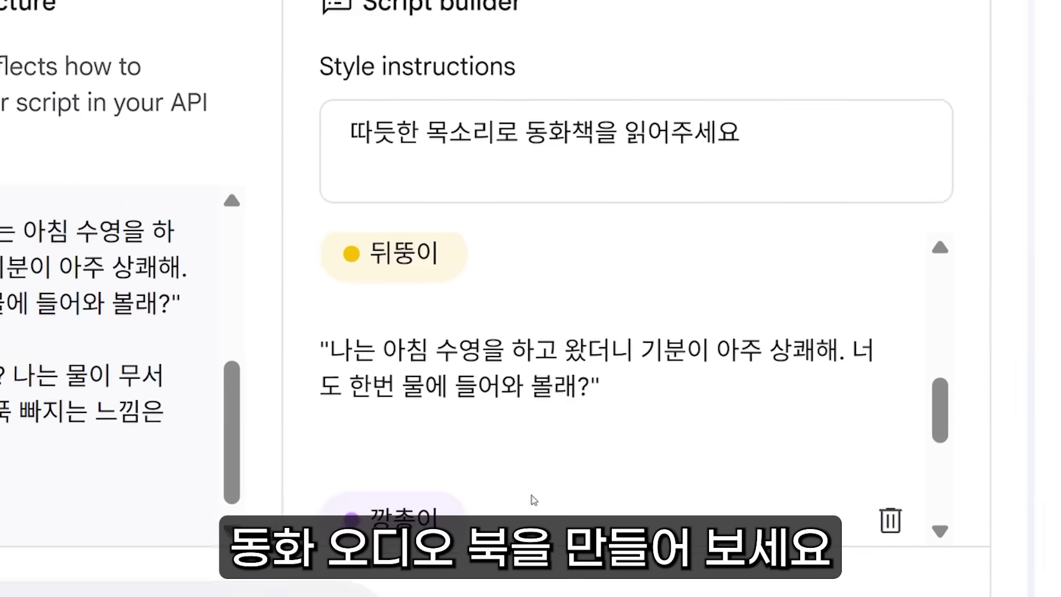
{"action": "scroll", "coordinate": [533, 482], "scroll_direction": "down", "scroll_amount": 3}
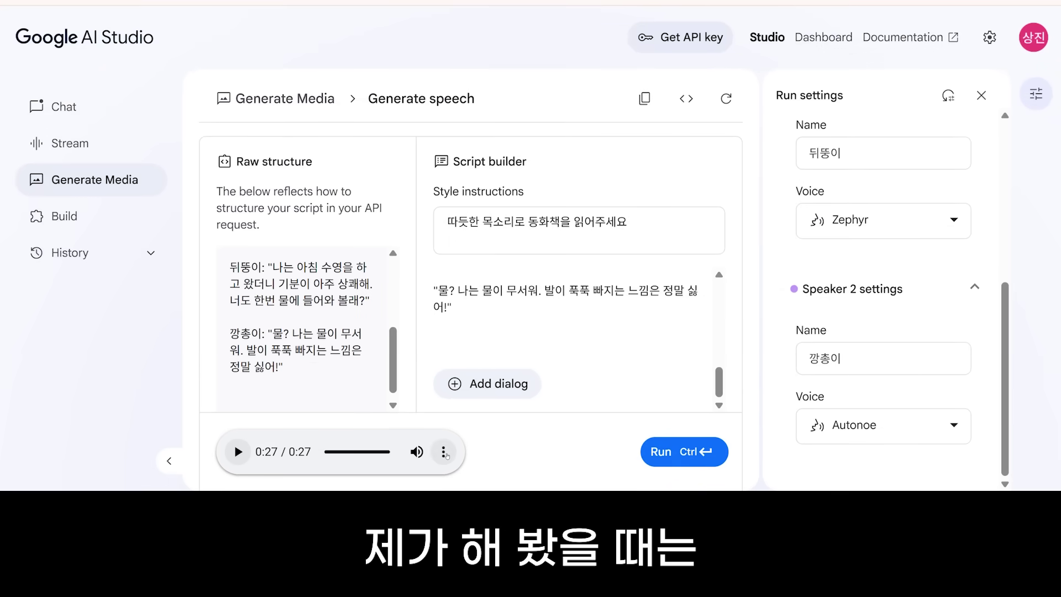
{"action": "left_click", "coordinate": [444, 453]}
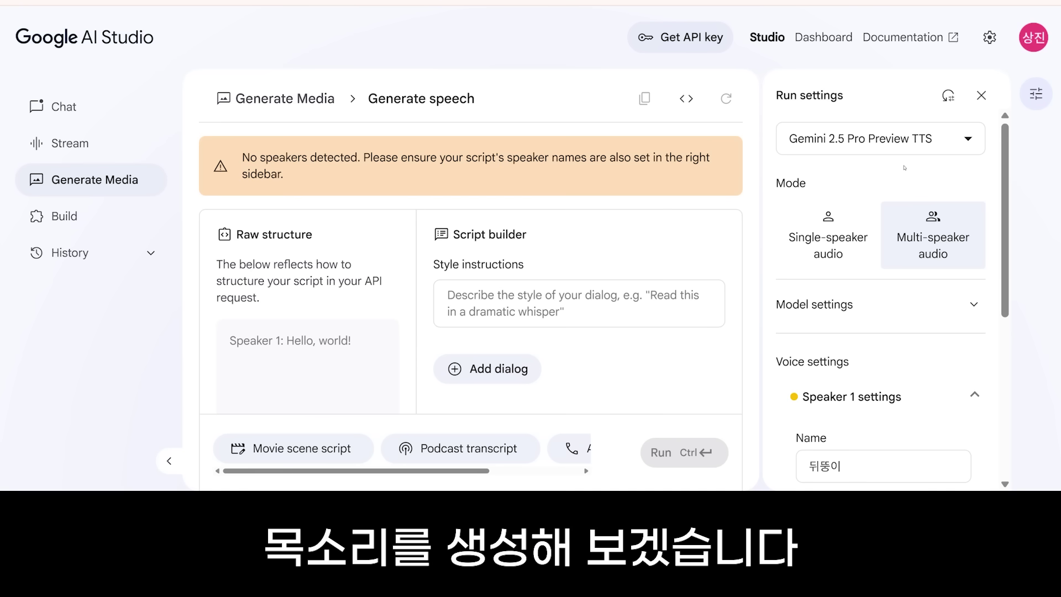
Switch the mode to Single-speaker audio and preview the Algieba and Despina voices, keeping Despina.
{"action": "left_click", "coordinate": [817, 238]}
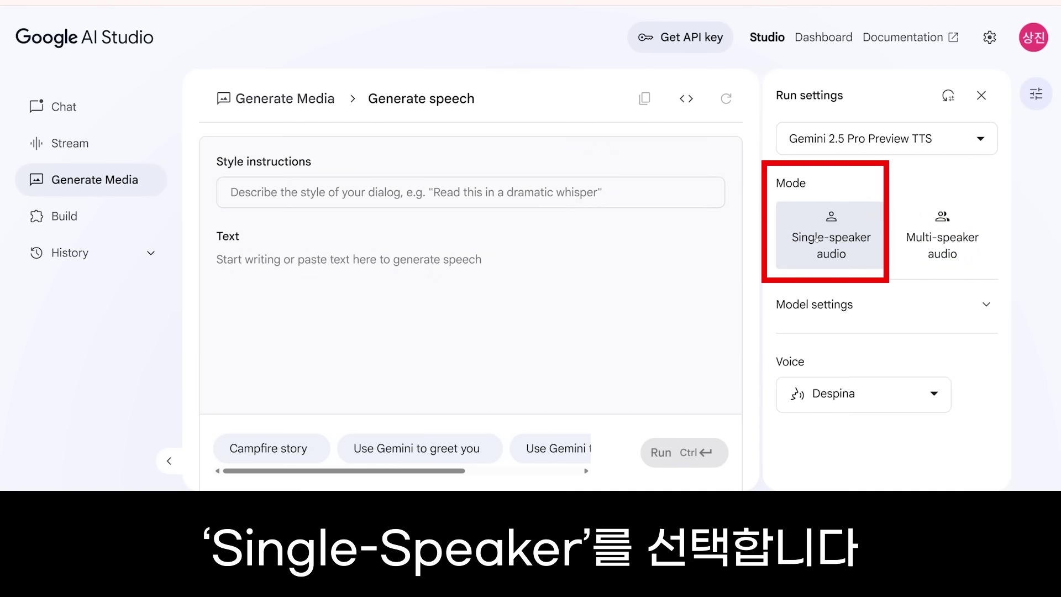
{"action": "left_click", "coordinate": [860, 393]}
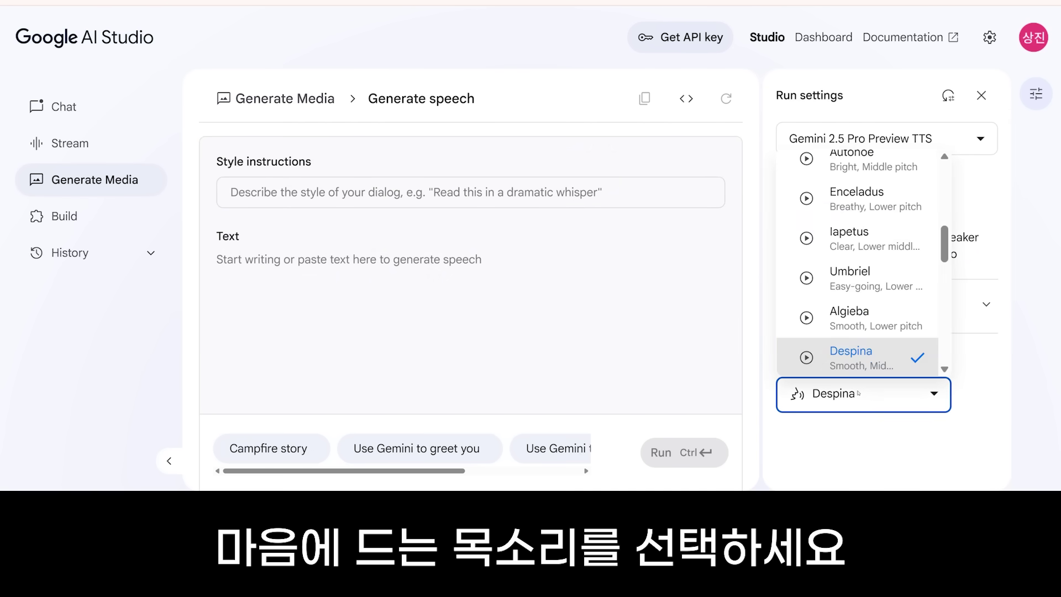
{"action": "left_click", "coordinate": [805, 357]}
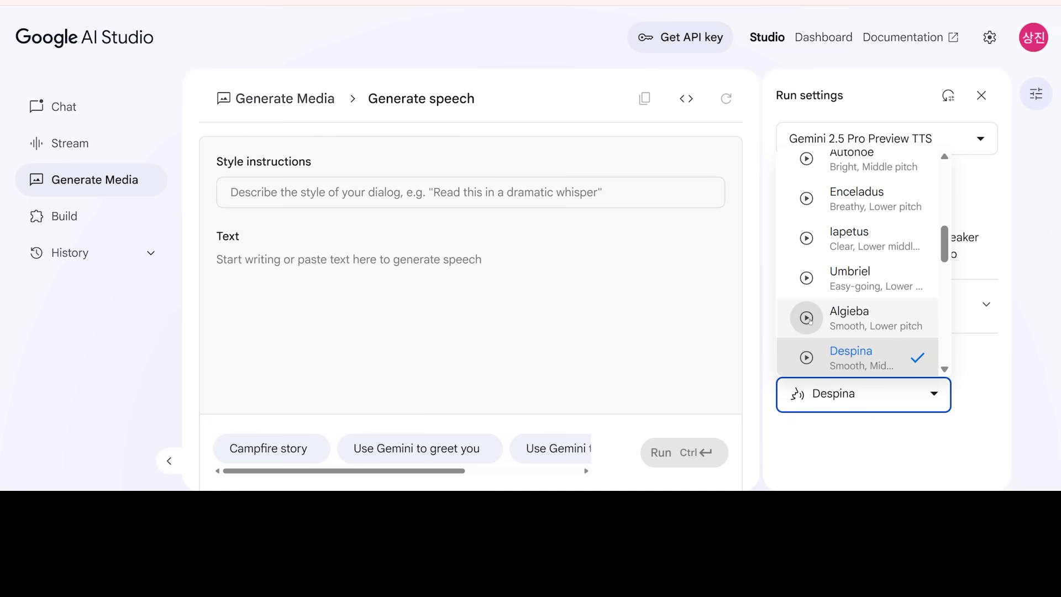
{"action": "left_click", "coordinate": [806, 358]}
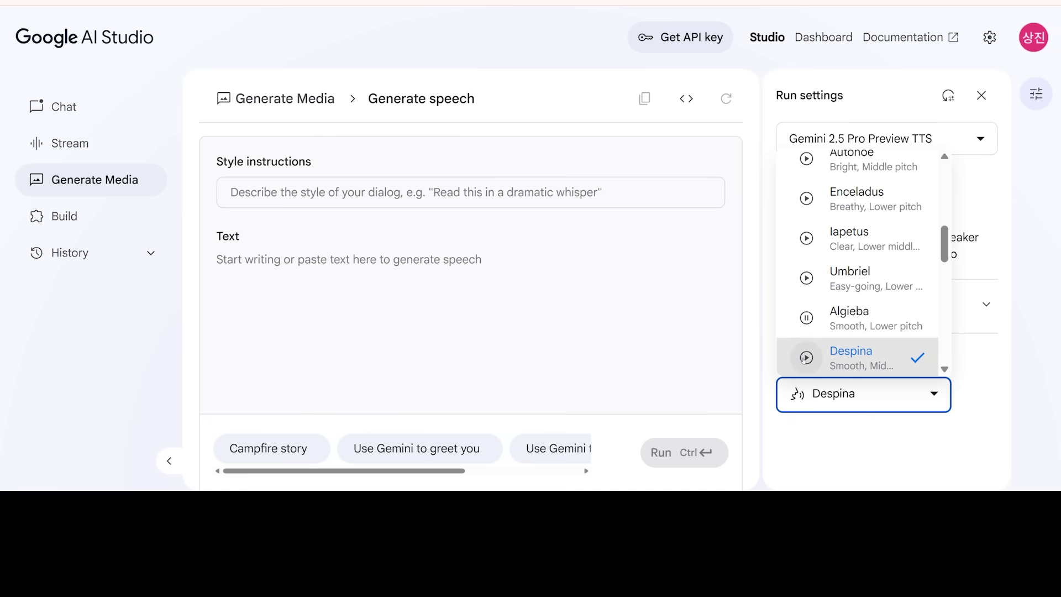
Enter the style instructions "회의 발표 시작 도입부야. 자신있고 밝은 목소리로" for the single-speaker speech.
{"action": "left_click", "coordinate": [358, 201]}
{"action": "type", "text": "회의"}
{"action": "type", "text": " 발표 시작"}
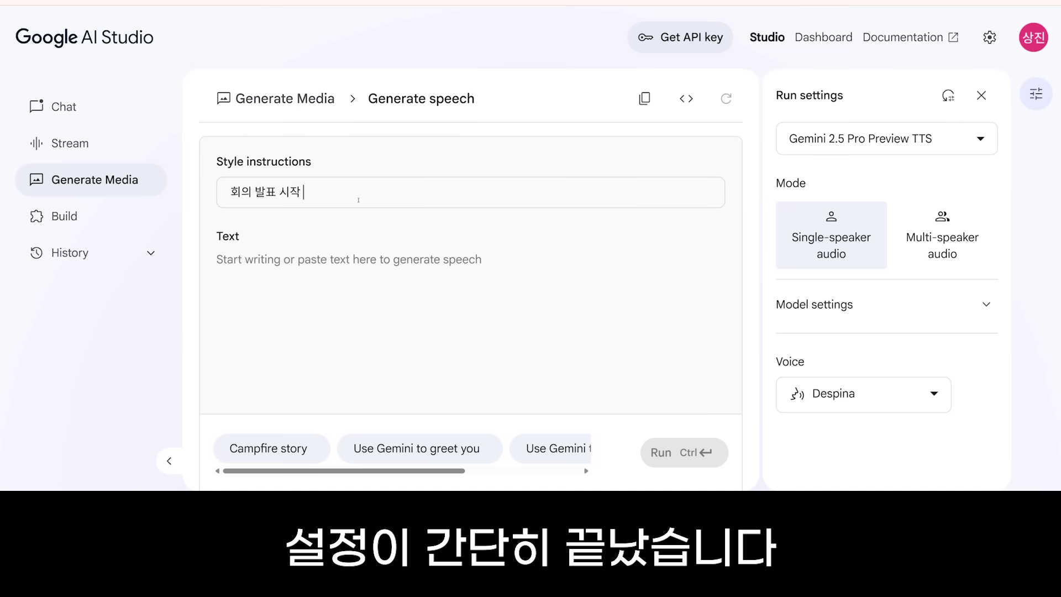
{"action": "type", "text": " 도입부야. 자신"}
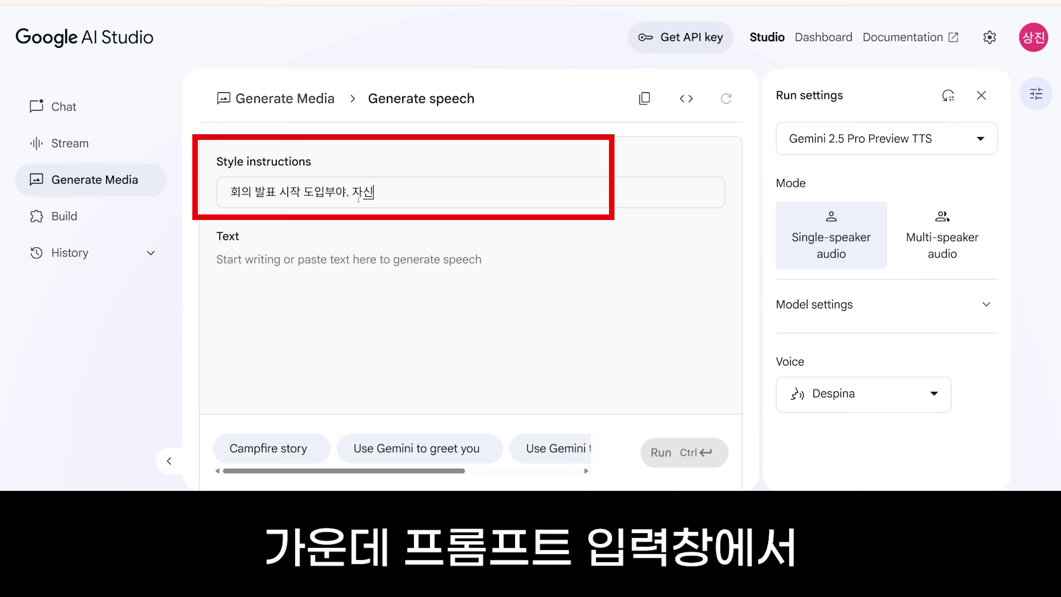
{"action": "type", "text": "있고 비"}
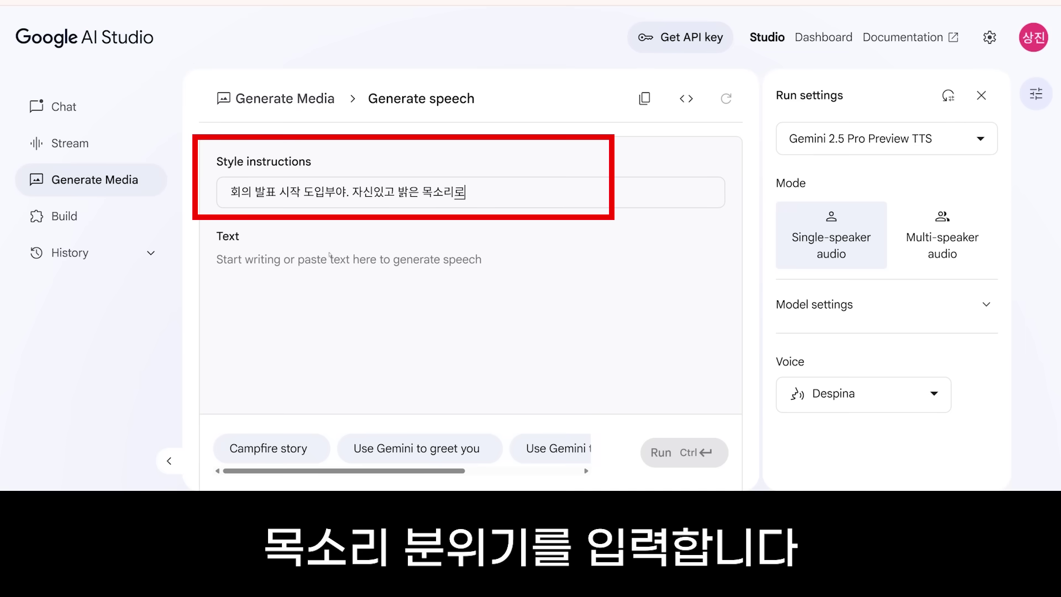
Paste the prepared Europe travel presentation script as the speech text and generate the single-speaker audio.
{"action": "left_click", "coordinate": [335, 255]}
{"action": "key", "text": "ctrl+v"}
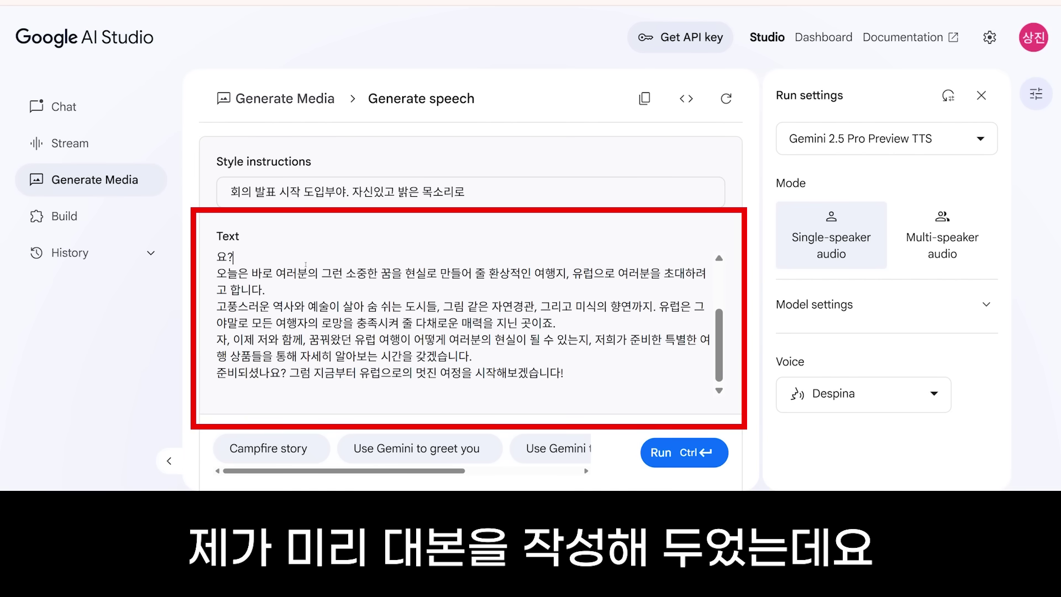
{"action": "scroll", "coordinate": [306, 265], "scroll_direction": "up", "scroll_amount": 2}
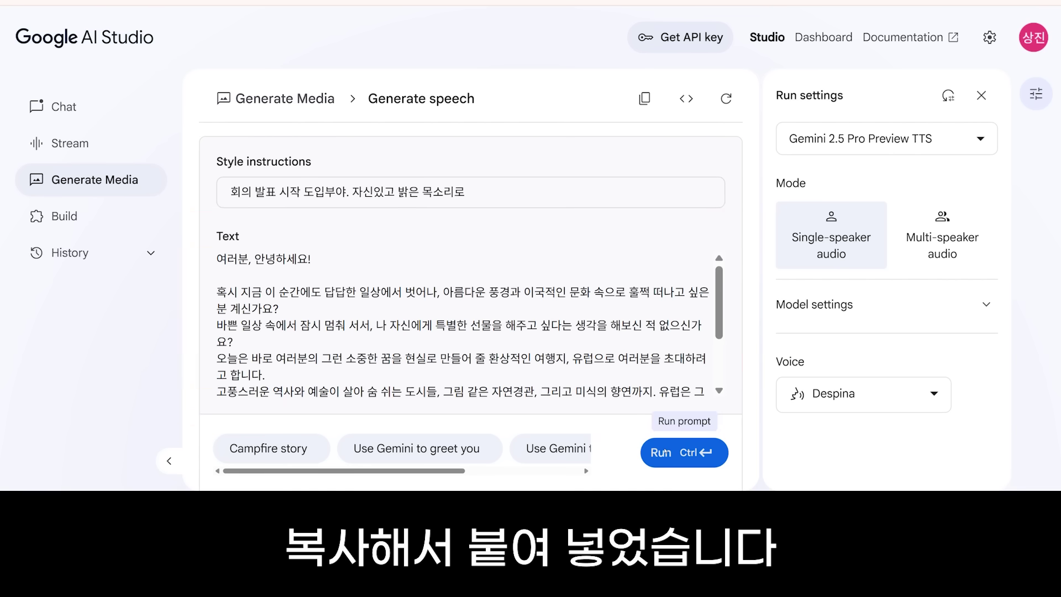
{"action": "left_click", "coordinate": [668, 452]}
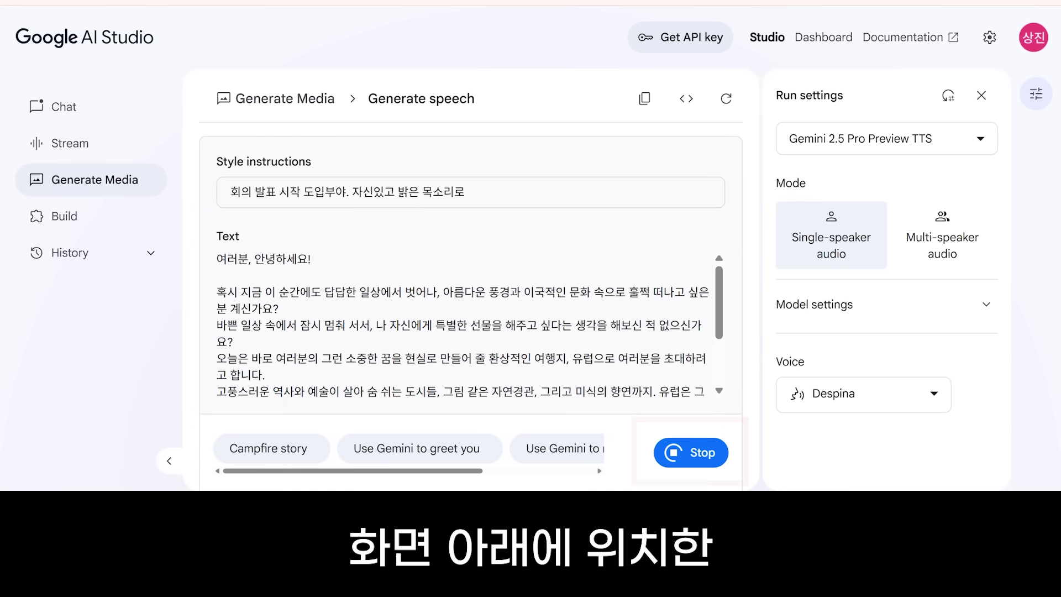
{"action": "scroll", "coordinate": [609, 360], "scroll_direction": "down", "scroll_amount": 3}
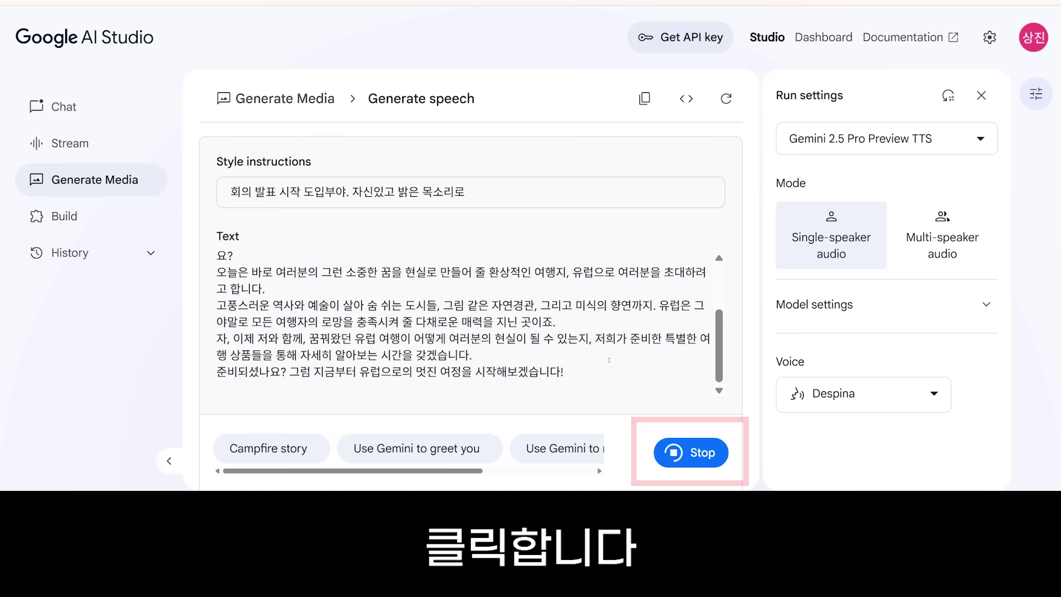